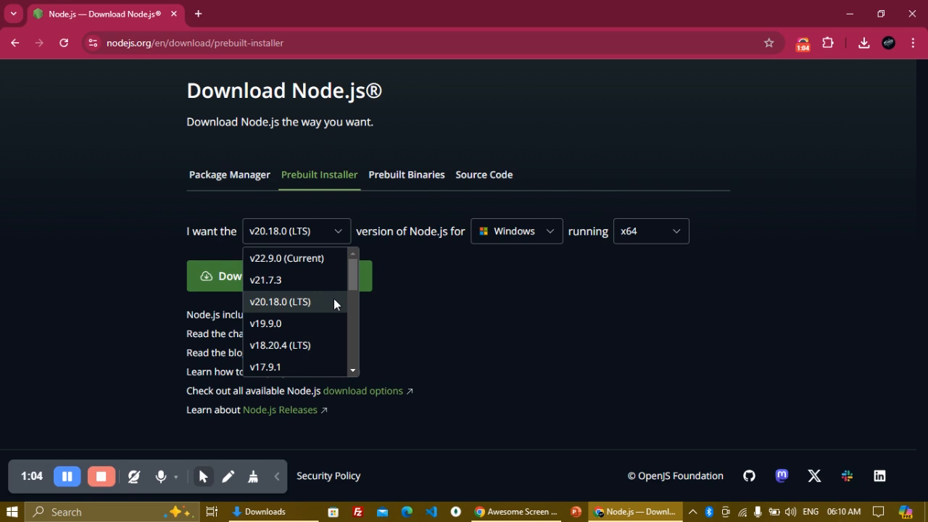
Choose the v20.18.0 (LTS) prebuilt Node.js installer for Windows on the download page
{"action": "left_click", "coordinate": [292, 299]}
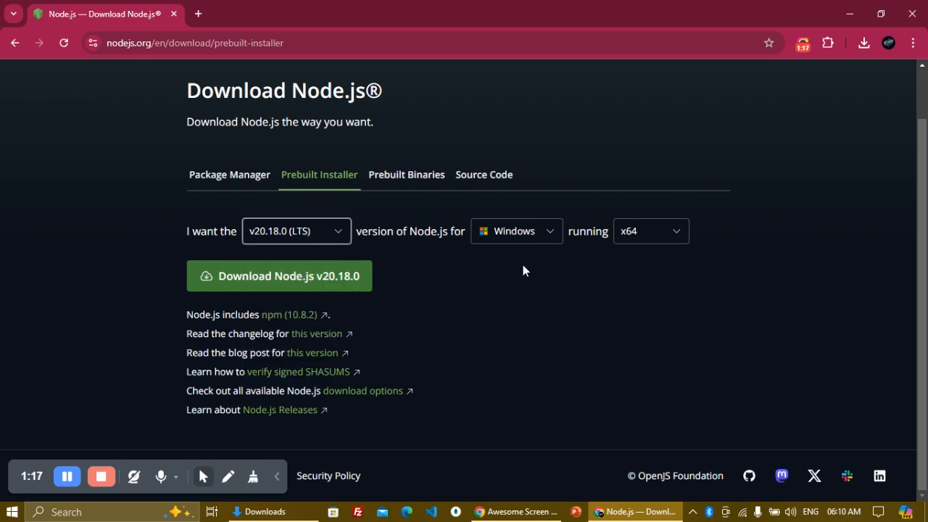
{"action": "left_click", "coordinate": [508, 235]}
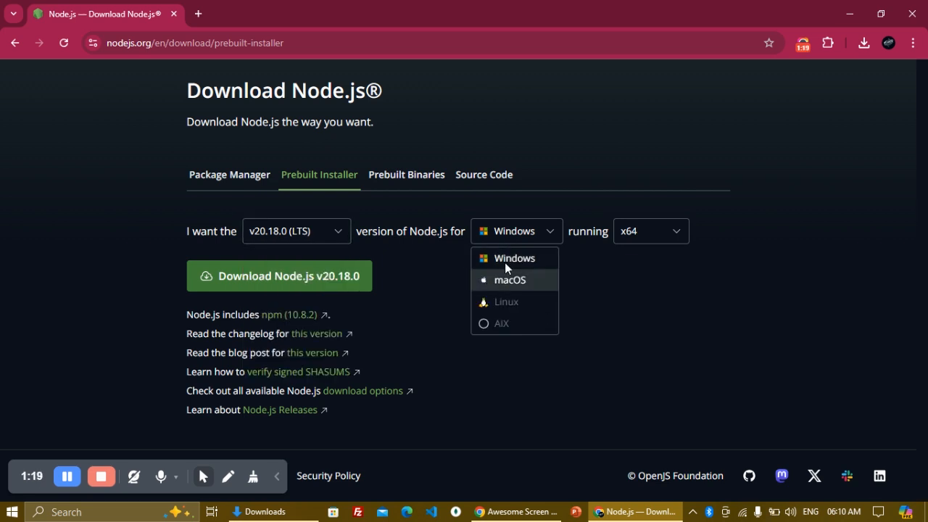
{"action": "left_click", "coordinate": [505, 263]}
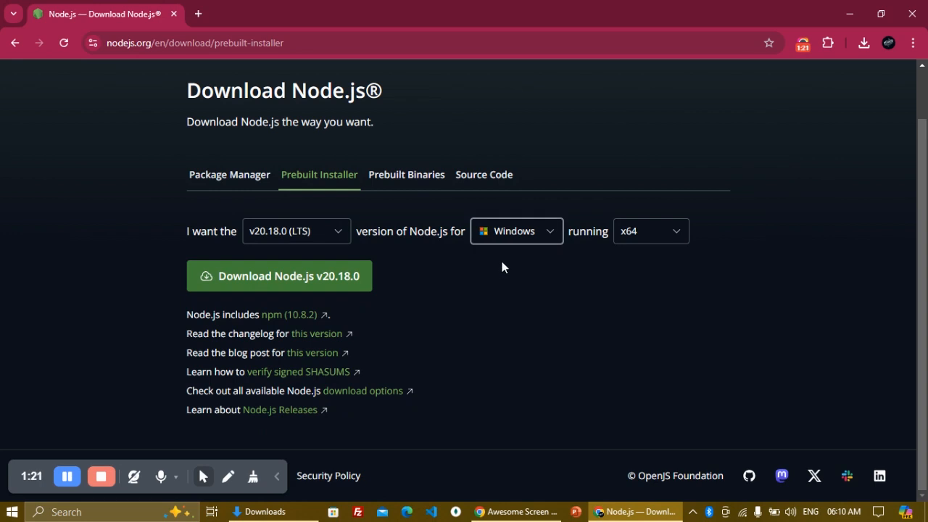
Launch the downloaded node-v20.18.0-x64.msi installer, minimize the browser and move the setup window higher on the desktop
{"action": "left_click", "coordinate": [864, 43]}
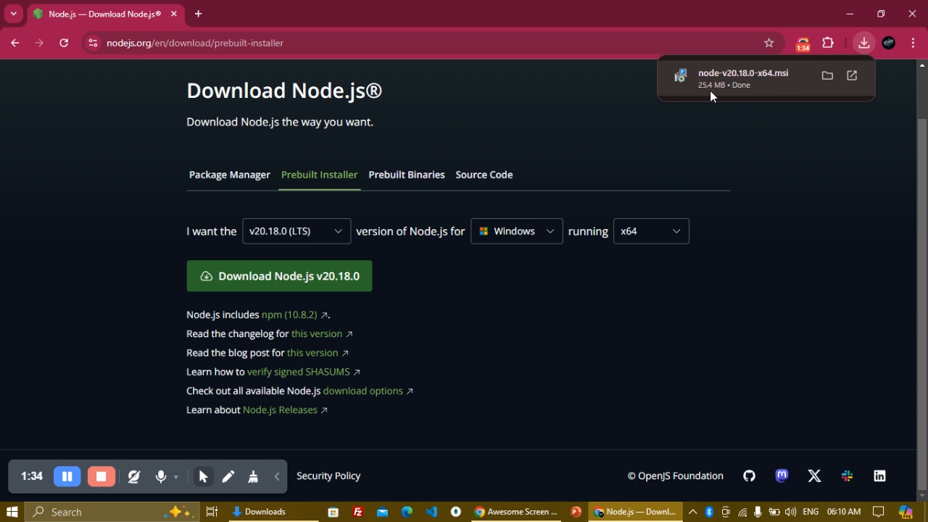
{"action": "left_click", "coordinate": [851, 76]}
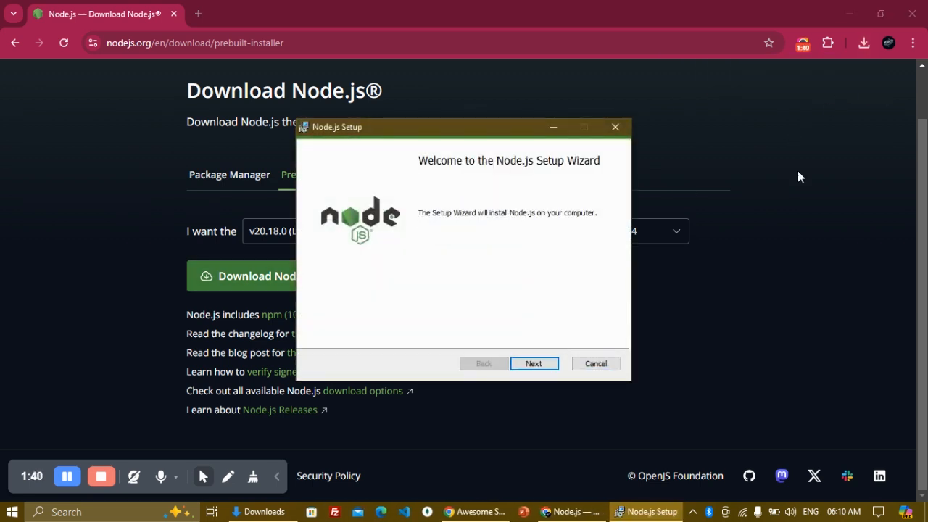
{"action": "left_click", "coordinate": [850, 14]}
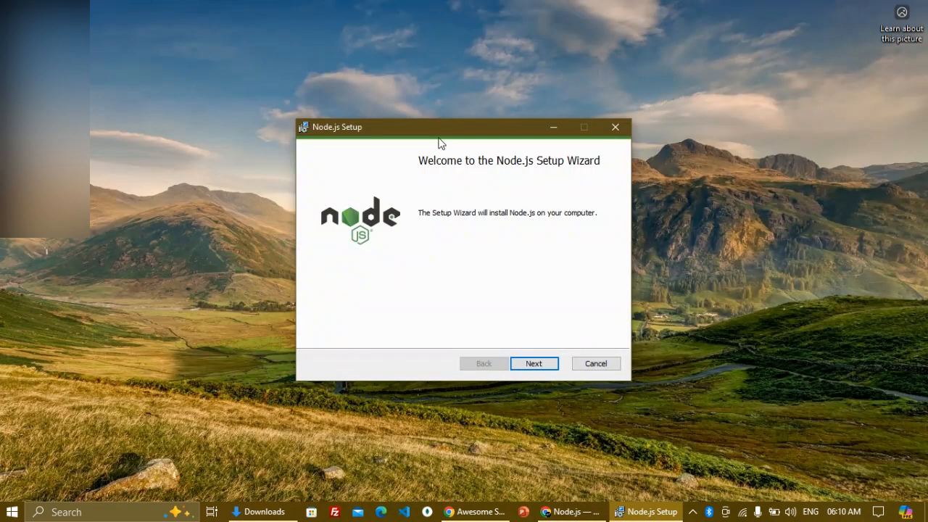
{"action": "left_click_drag", "start_coordinate": [440, 126], "coordinate": [443, 79]}
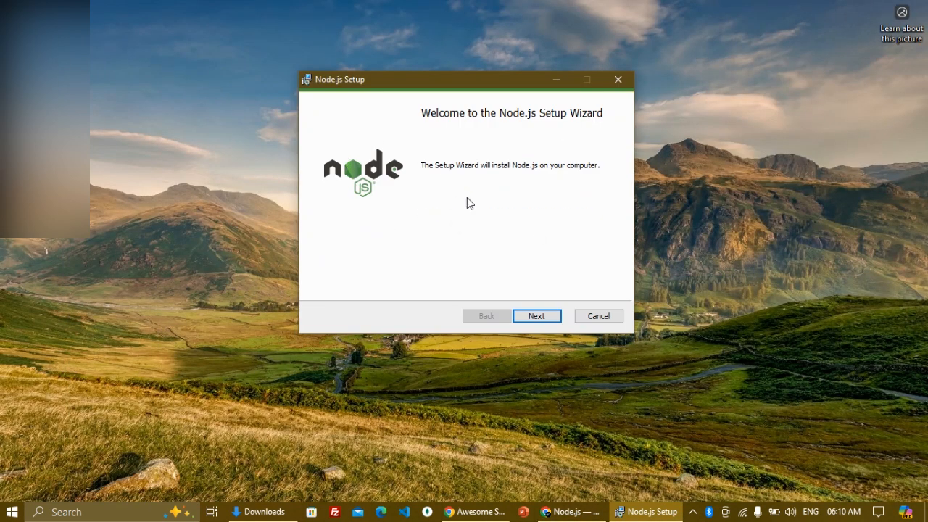
Accept the Node.js license agreement and keep the default destination folder C:\Program Files\nodejs\ and the default features
{"action": "left_click", "coordinate": [533, 318]}
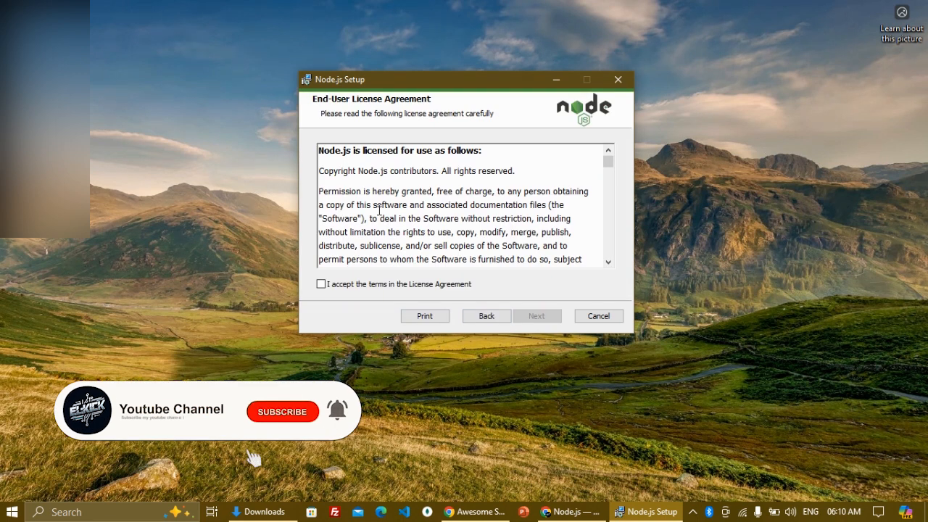
{"action": "left_click", "coordinate": [378, 285]}
{"action": "left_click", "coordinate": [537, 317]}
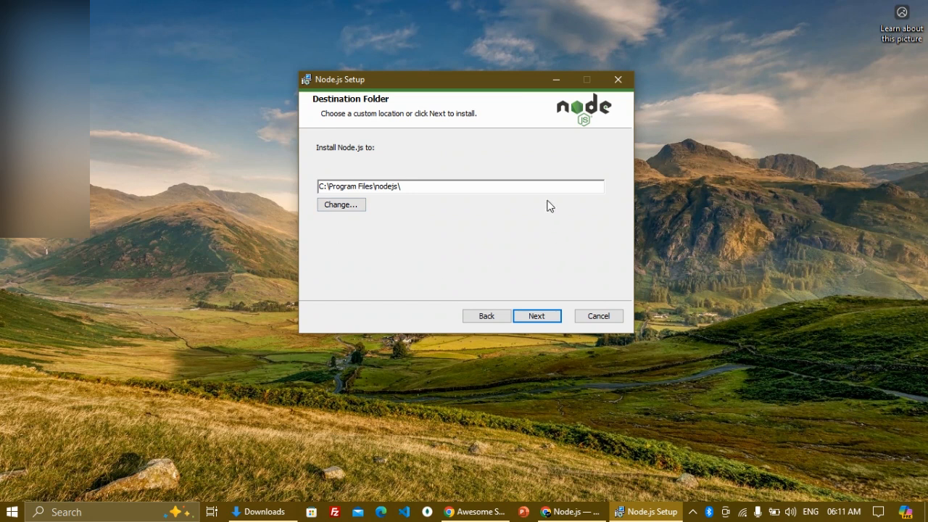
{"action": "left_click", "coordinate": [536, 317]}
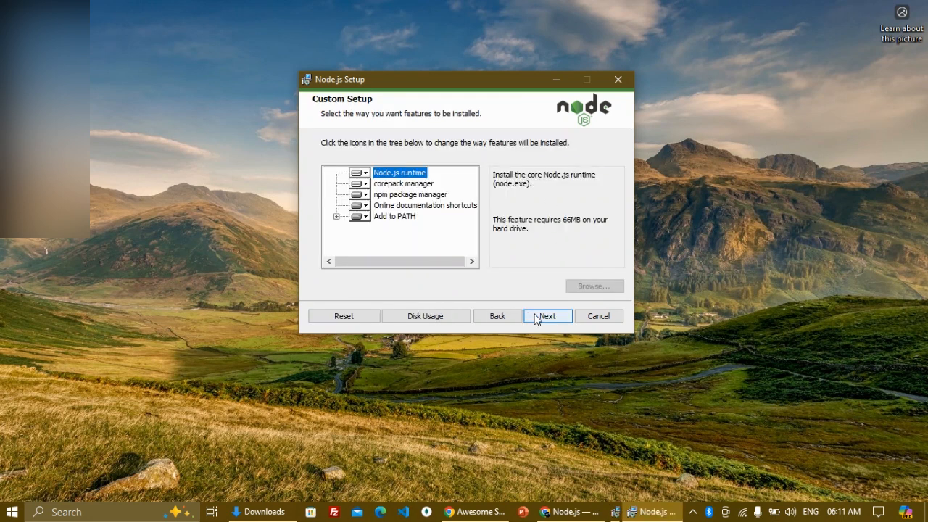
{"action": "left_click", "coordinate": [540, 315]}
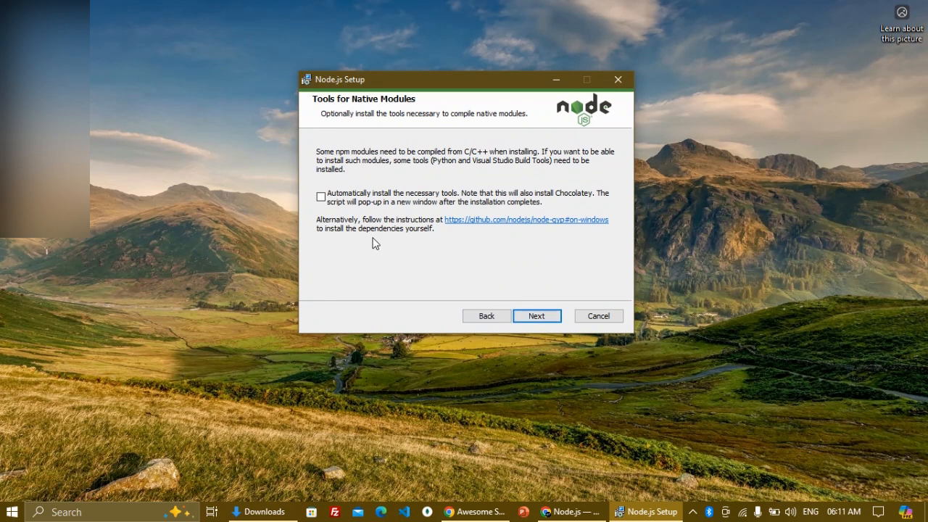
Enable automatic installation of the necessary native-module tools, install Node.js and finish the setup wizard
{"action": "left_click", "coordinate": [348, 208]}
{"action": "left_click", "coordinate": [543, 321]}
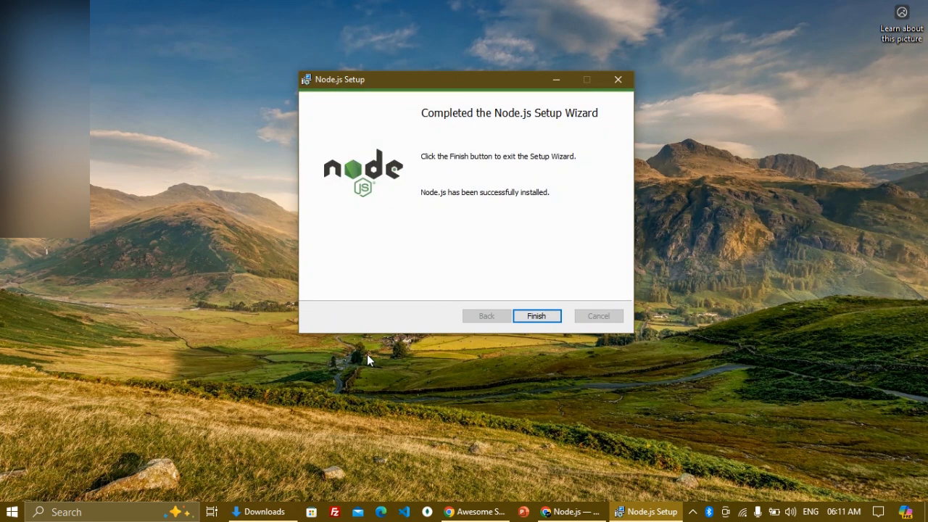
{"action": "left_click", "coordinate": [535, 322]}
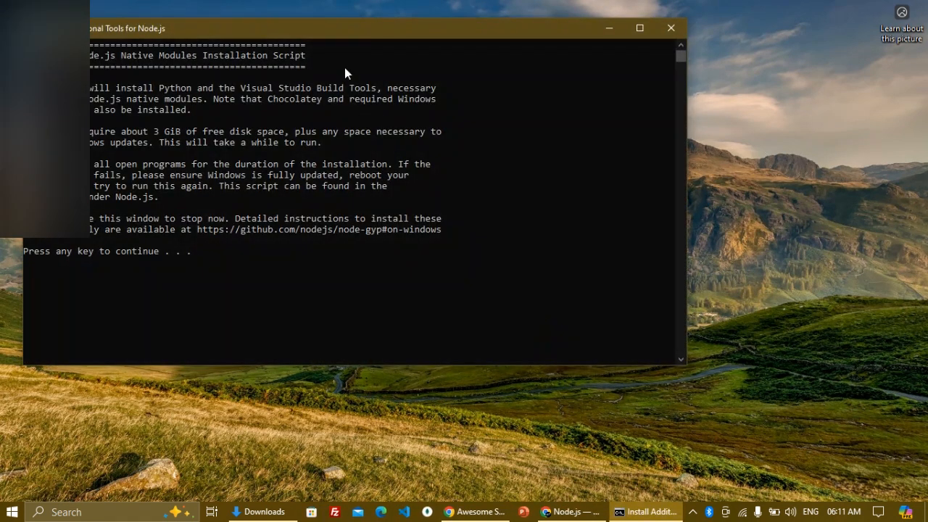
Run the additional tools installation script for Node.js through its prompts, and minimize the PowerShell window it opens
{"action": "left_click_drag", "start_coordinate": [324, 30], "coordinate": [442, 35]}
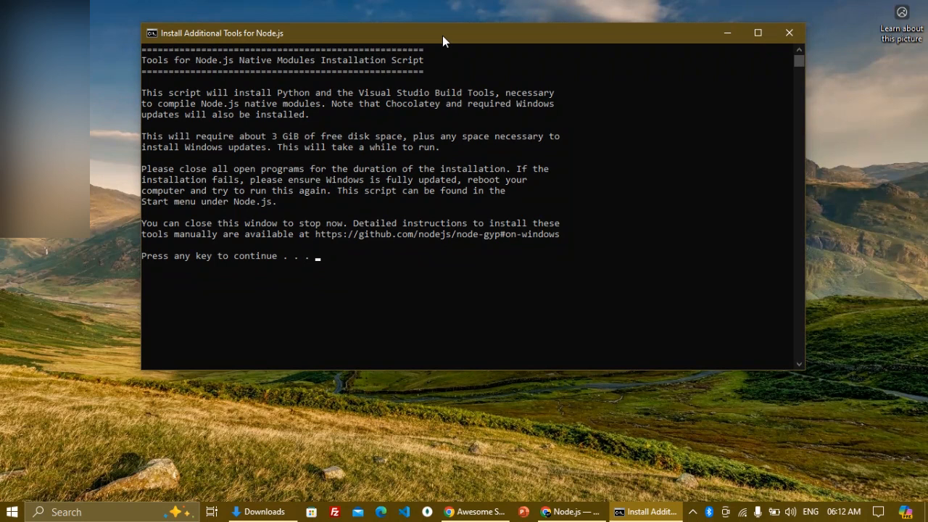
{"action": "key", "text": "Return"}
{"action": "key", "text": "Return"}
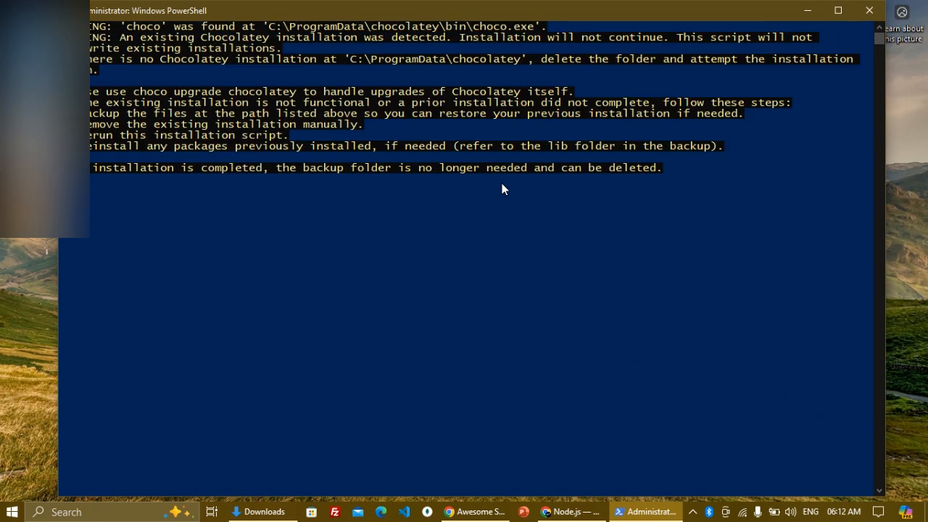
{"action": "left_click", "coordinate": [810, 12]}
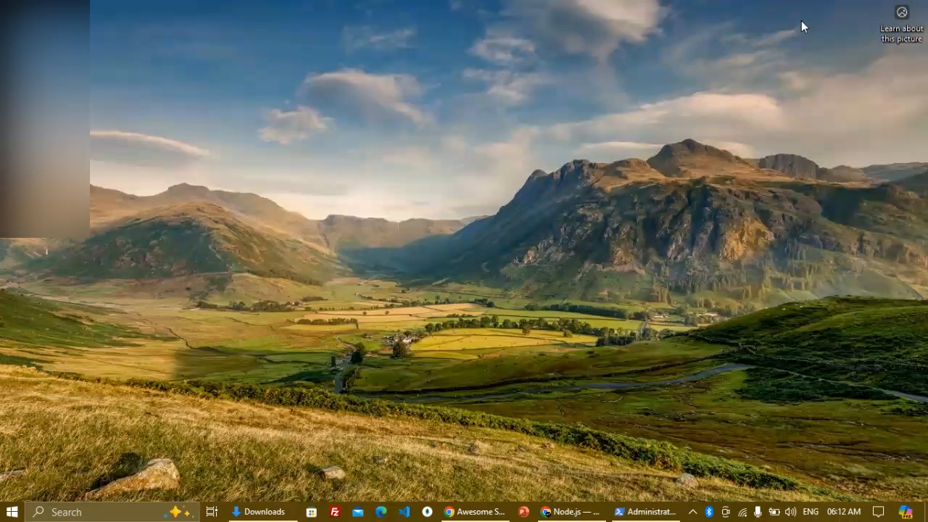
{"action": "right_click", "coordinate": [729, 376]}
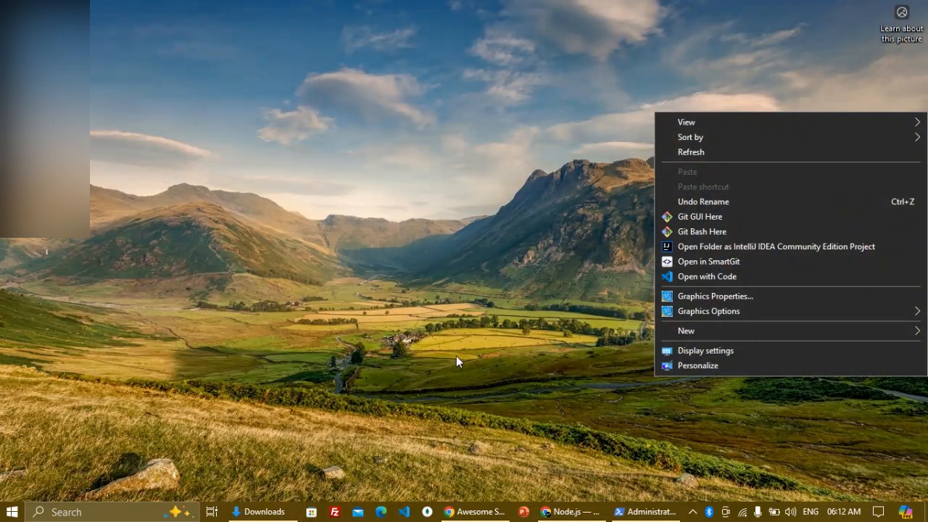
{"action": "left_click", "coordinate": [387, 261]}
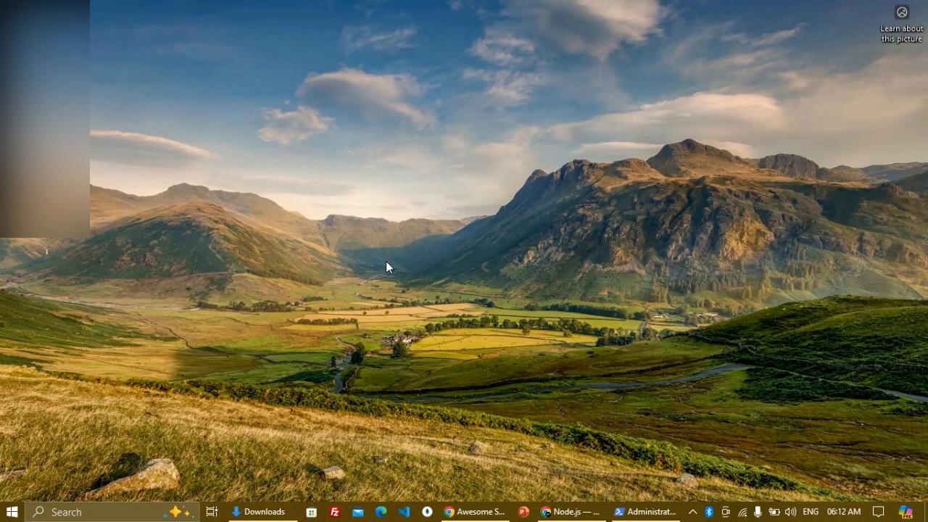
Open a Command Prompt window and check the installed Node.js version with node -v
{"action": "key", "text": "super+r"}
{"action": "type", "text": "cmd"}
{"action": "key", "text": "Return"}
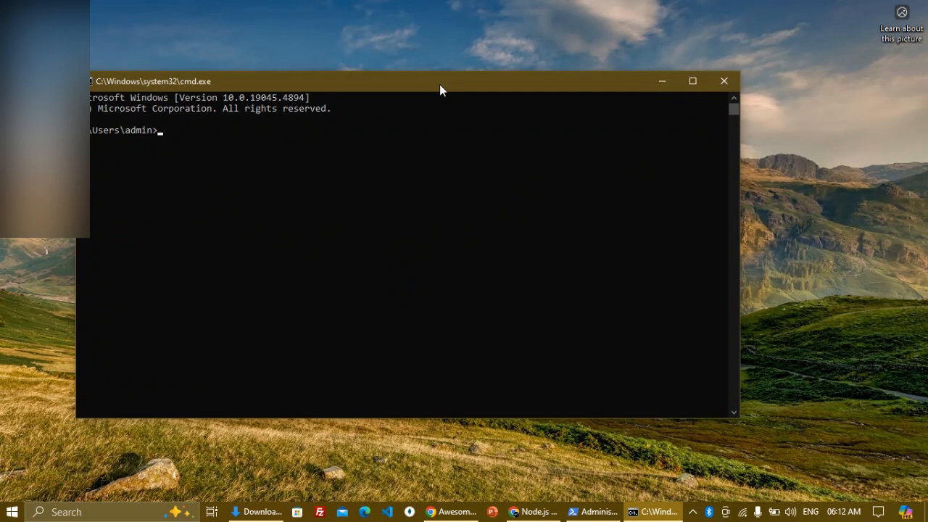
{"action": "left_click_drag", "start_coordinate": [440, 85], "coordinate": [500, 101]}
{"action": "type", "text": "no"}
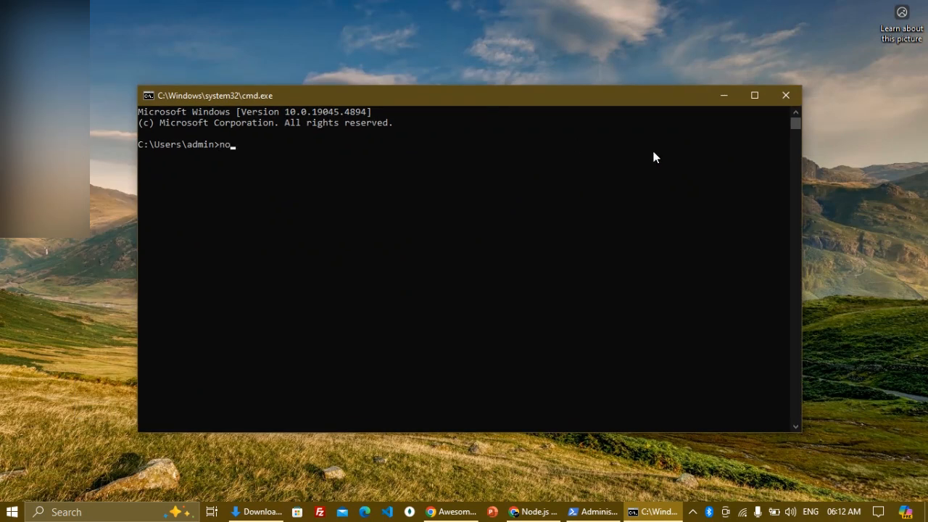
{"action": "type", "text": "de -v"}
{"action": "key", "text": "Return"}
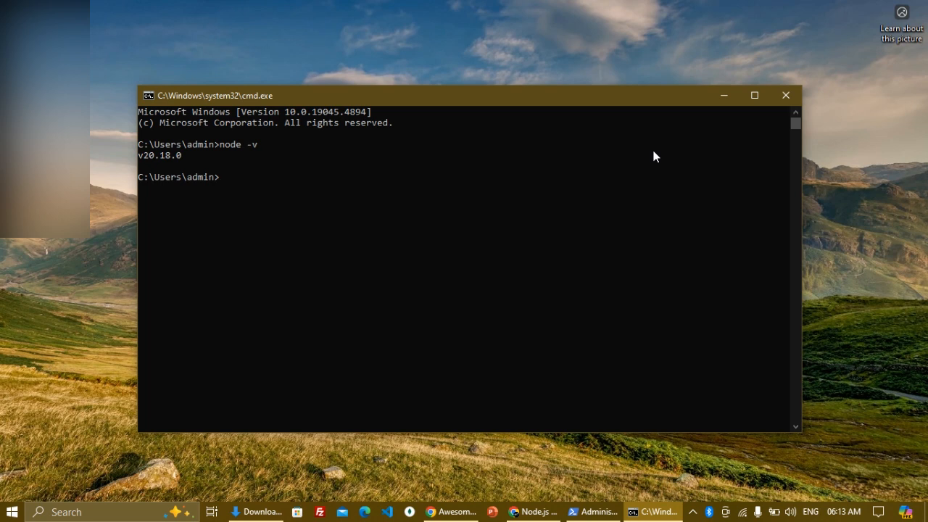
Start the interactive Node.js session with node and evaluate 9+9 and 6/3
{"action": "type", "text": "node"}
{"action": "key", "text": "Return"}
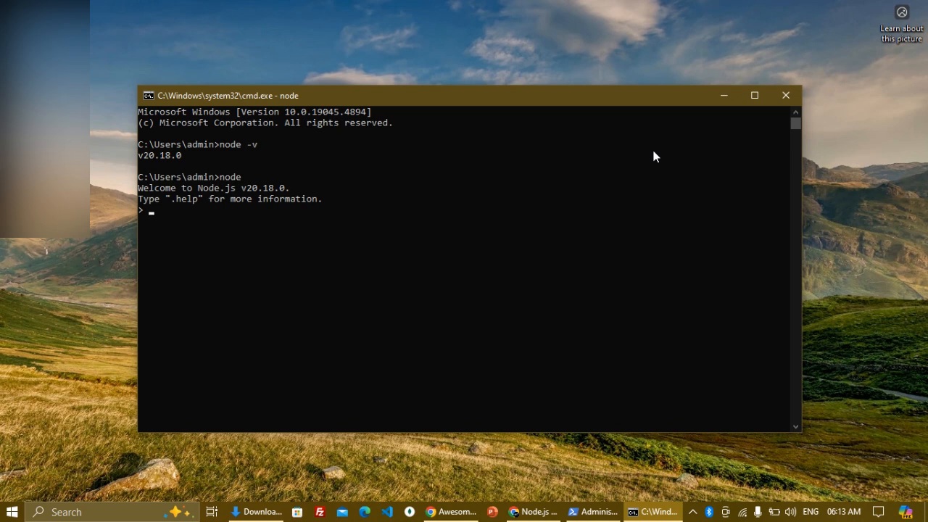
{"action": "type", "text": "9+9 18 > "}
{"action": "type", "text": "6/3 2 > "}
Run console.log("Hello Elkick") in the Node.js session
{"action": "type", "text": "console.l"}
{"action": "type", "text": "og("}
{"action": "type", "text": "\"Hello Wl"}
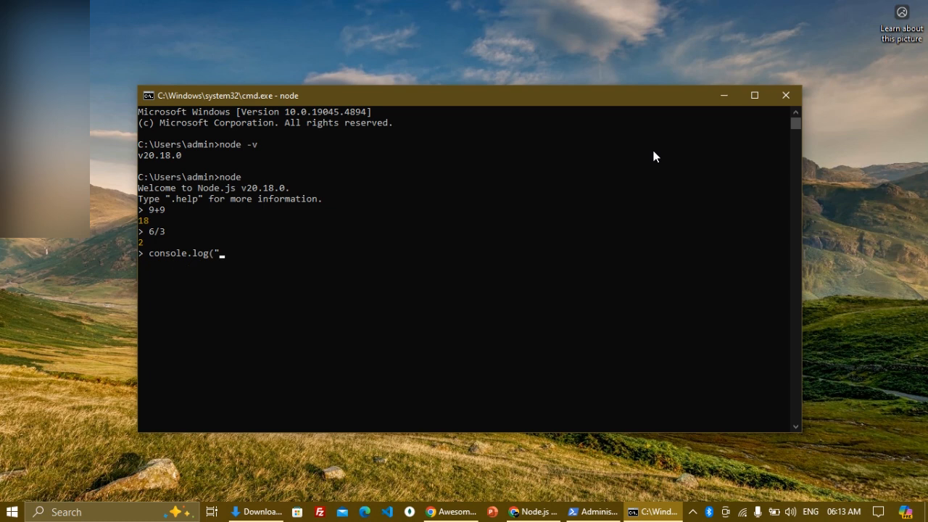
{"action": "key", "text": "BackSpace"}
{"action": "key", "text": "BackSpace"}
{"action": "type", "text": "Elkick\")"}
{"action": "key", "text": "Return"}
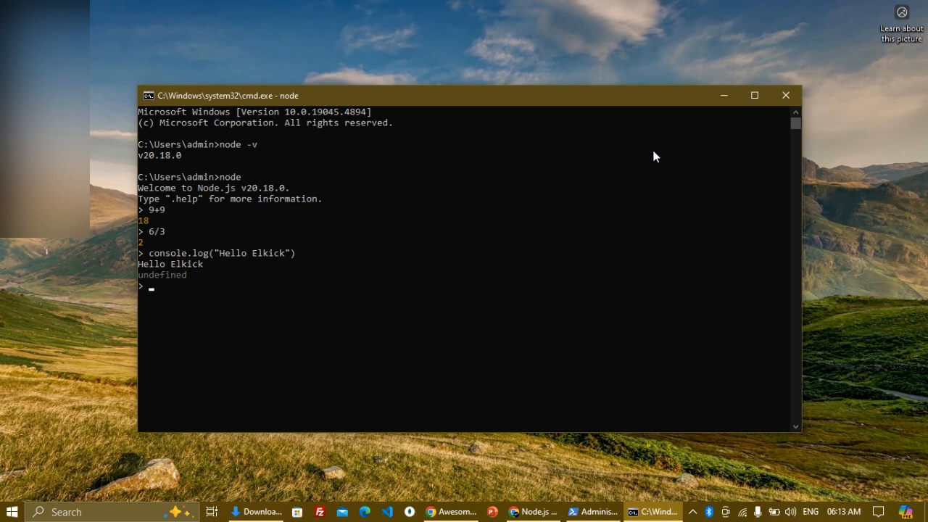
Leave the Node.js session with .exit and close the Command Prompt window
{"action": "type", "text": ".exit"}
{"action": "key", "text": "Return"}
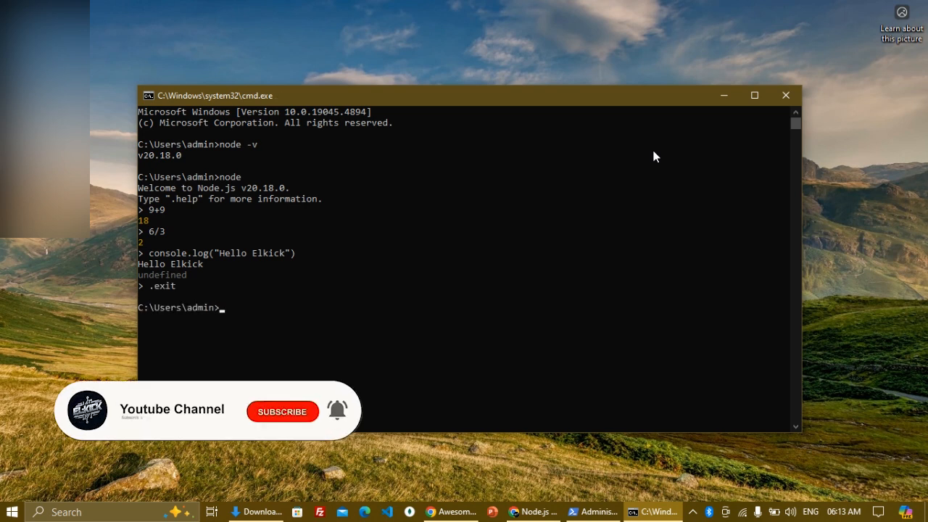
{"action": "left_click", "coordinate": [785, 95]}
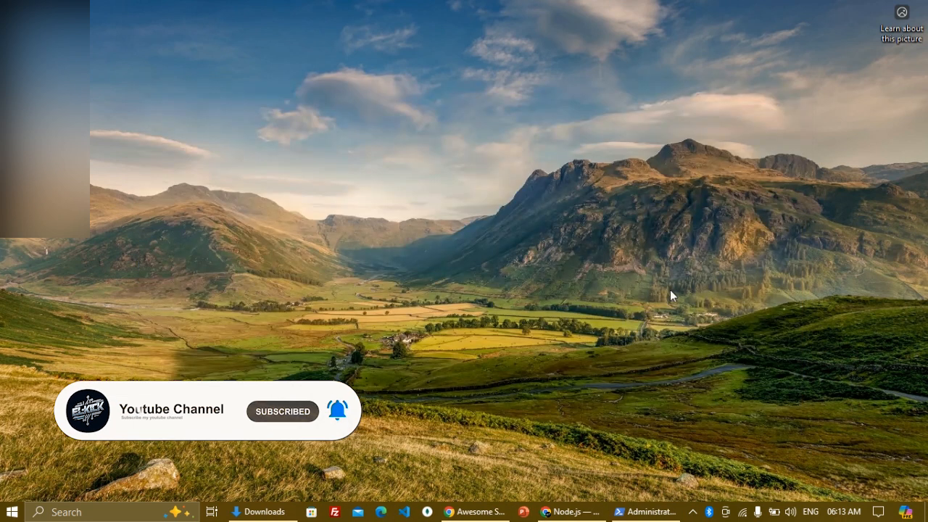
Switch back to the Chrome browser and search for "sample node js project" in a new tab
{"action": "left_click", "coordinate": [563, 512]}
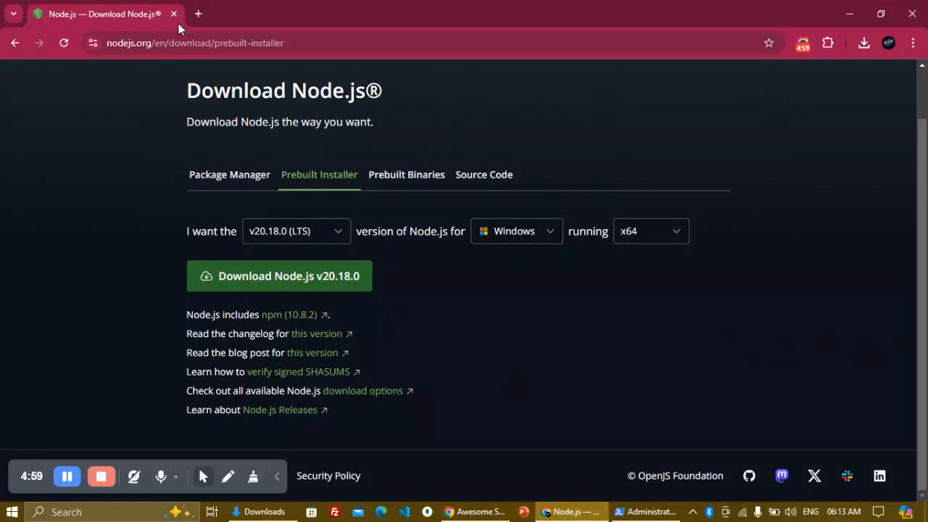
{"action": "left_click", "coordinate": [196, 14]}
{"action": "type", "text": "sample node js project"}
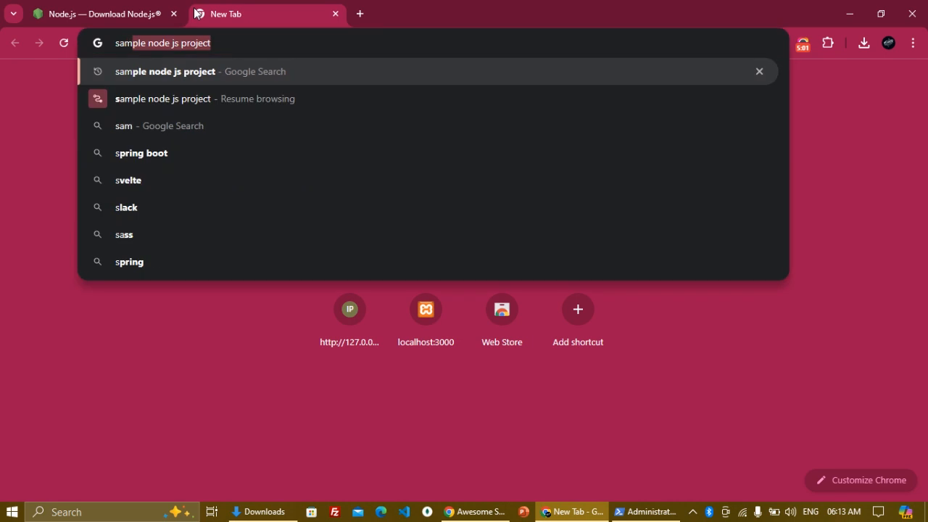
{"action": "key", "text": "Return"}
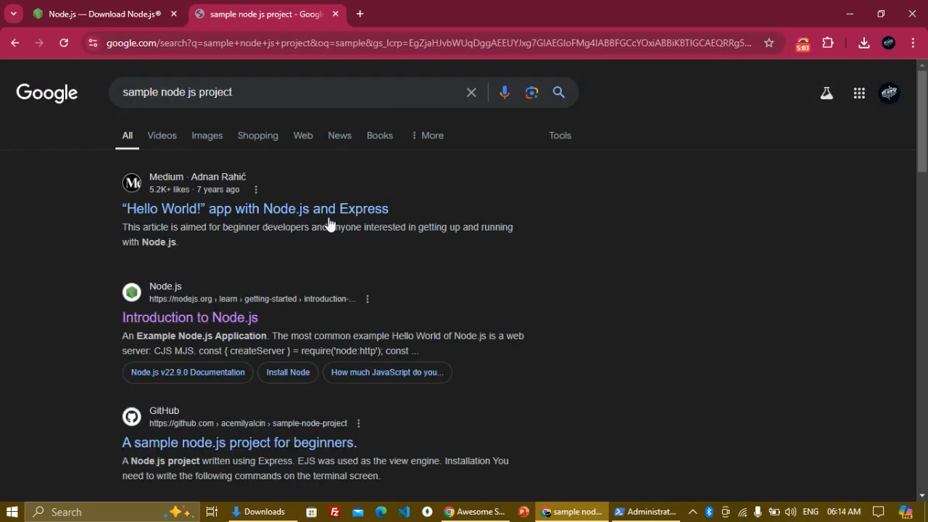
Open the "Introduction to Node.js" search result and copy the CJS code of the example Hello World web server
{"action": "scroll", "coordinate": [329, 225], "scroll_direction": "down", "scroll_amount": 2}
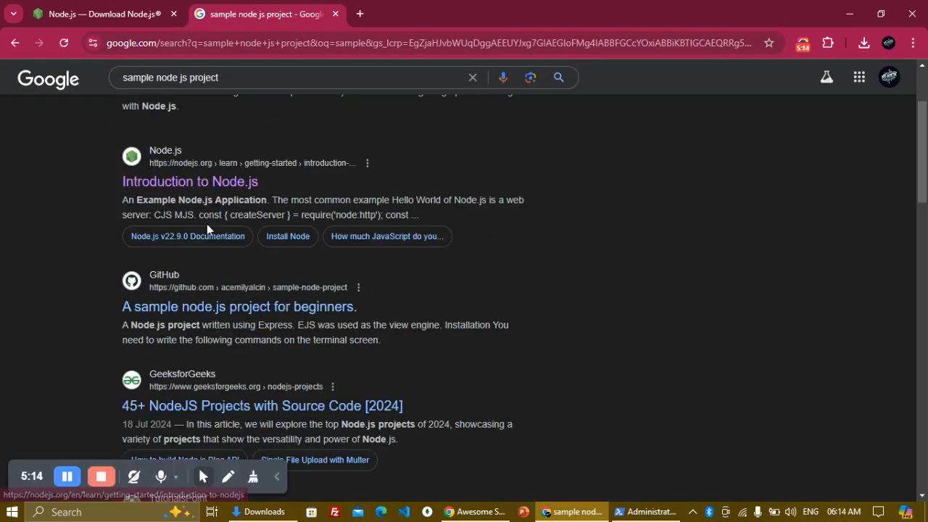
{"action": "left_click", "coordinate": [196, 186]}
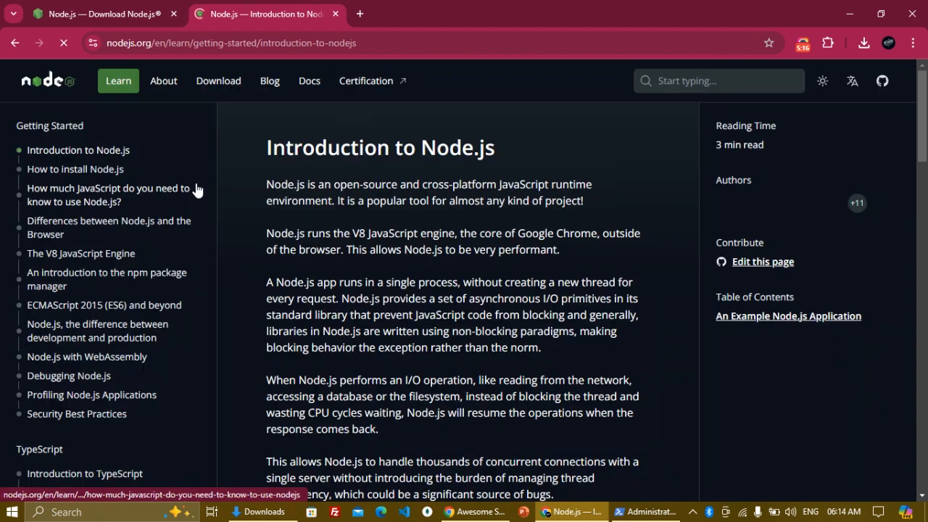
{"action": "scroll", "coordinate": [408, 156], "scroll_direction": "down", "scroll_amount": 10}
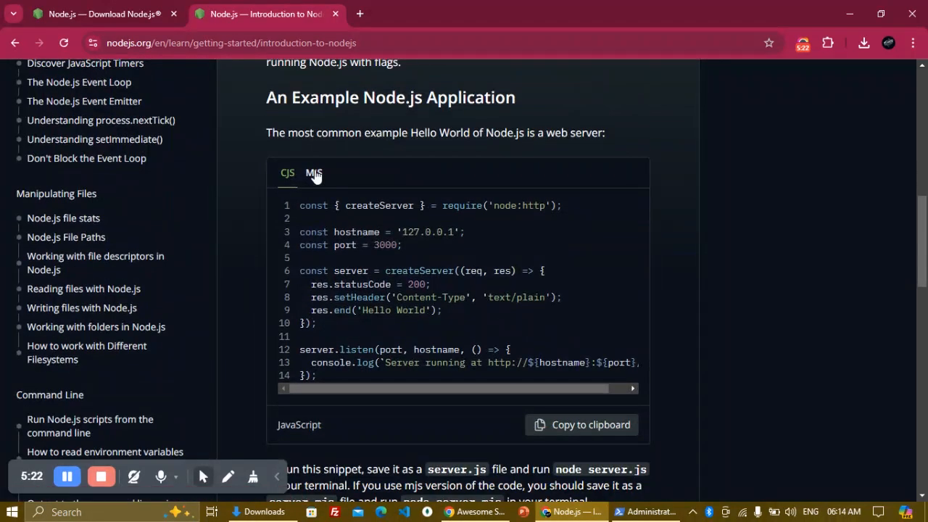
{"action": "left_click", "coordinate": [566, 426]}
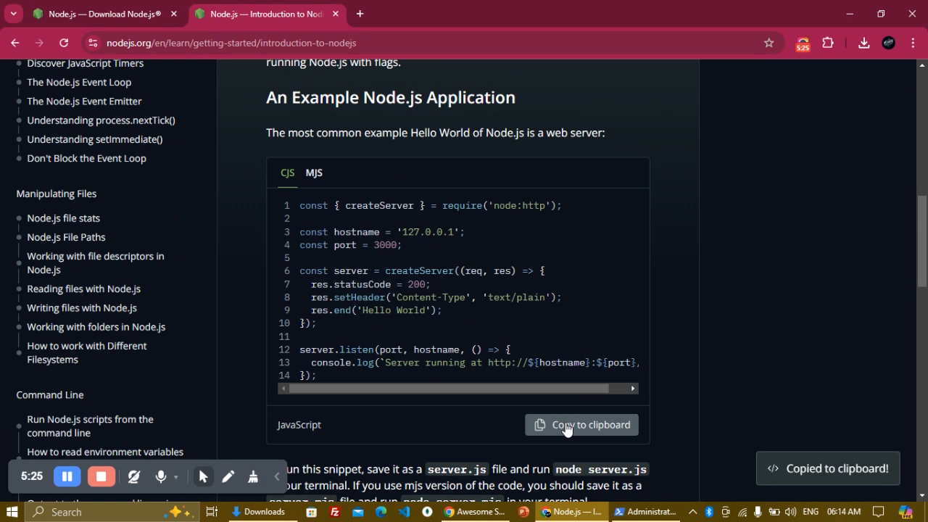
Switch to the Downloads folder in File Explorer and open it as a project in Visual Studio Code
{"action": "left_click", "coordinate": [274, 513]}
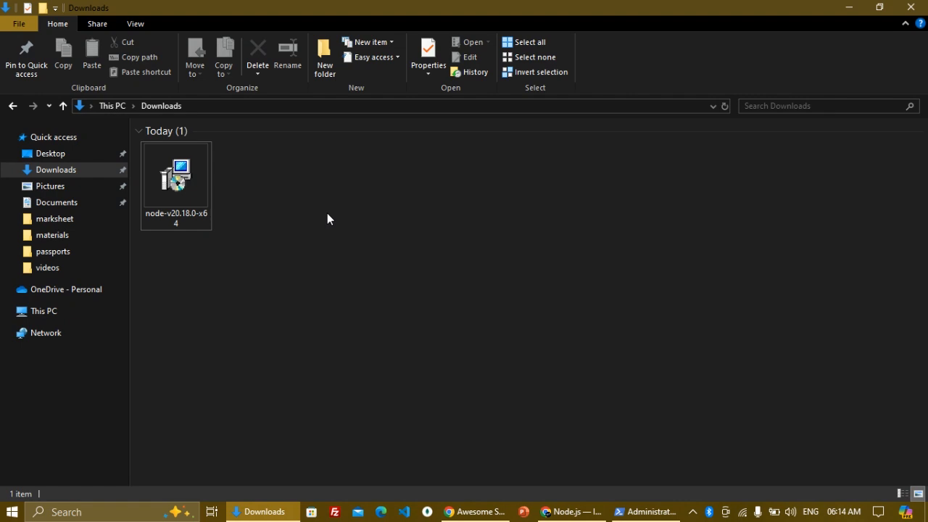
{"action": "right_click", "coordinate": [254, 162]}
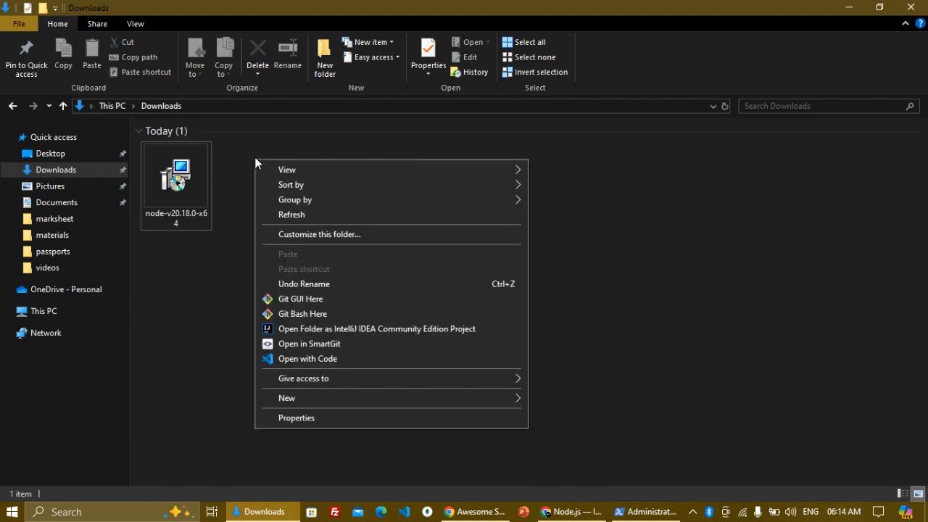
{"action": "left_click", "coordinate": [309, 358]}
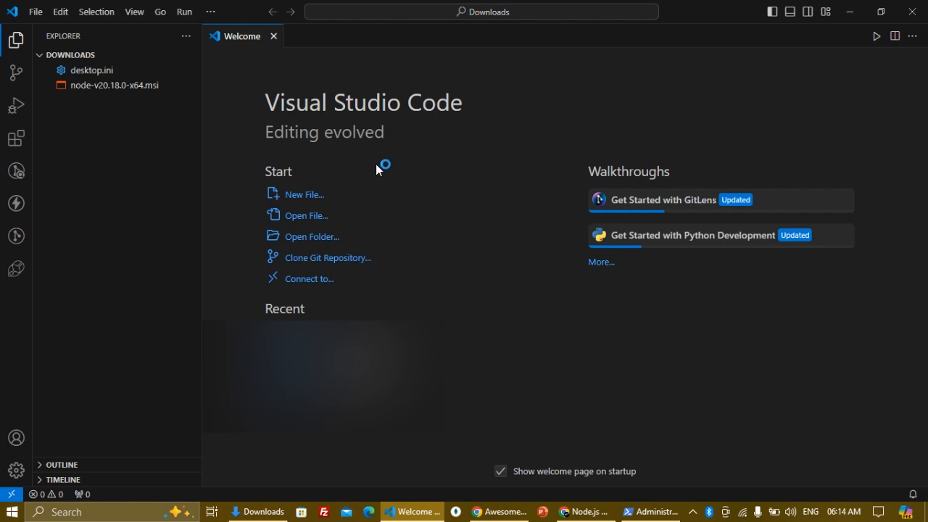
Create a new untitled file and paste the copied Hello World web server code into it
{"action": "double_click", "coordinate": [307, 41]}
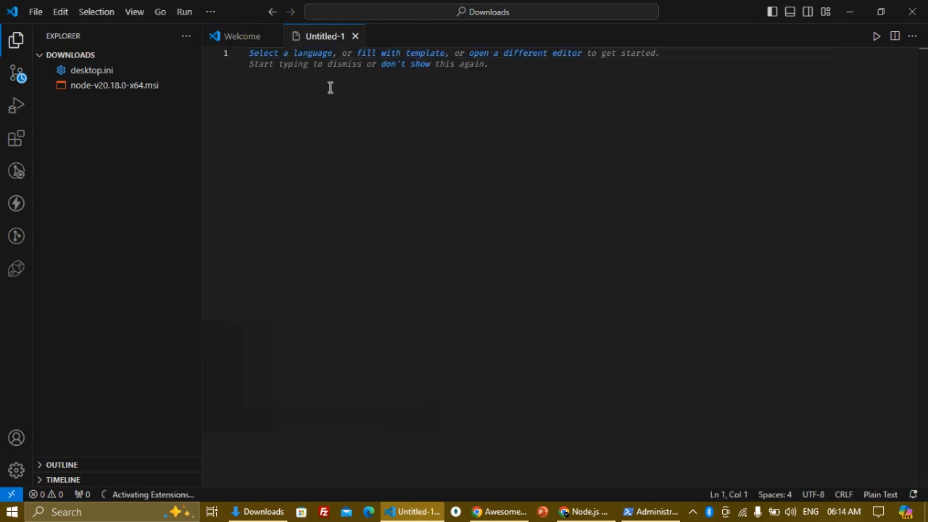
{"action": "key", "text": "ctrl+v"}
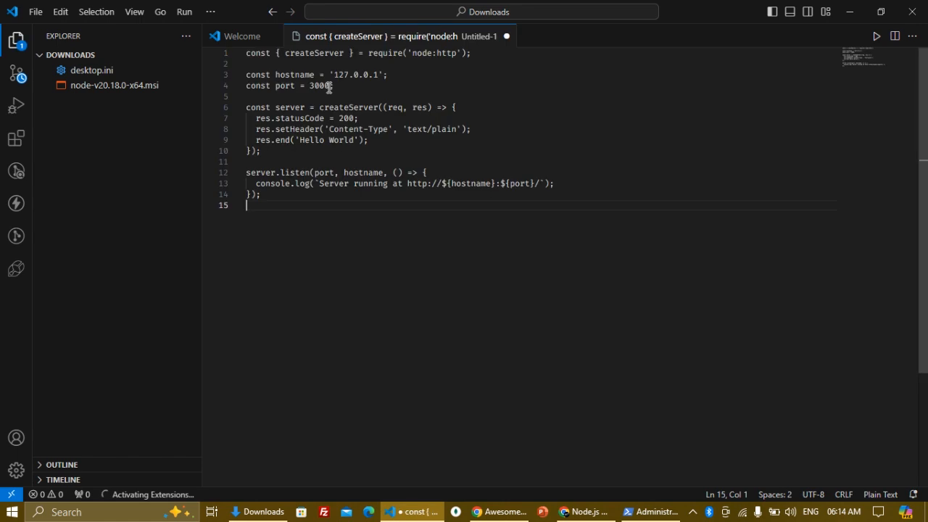
{"action": "left_click", "coordinate": [417, 137]}
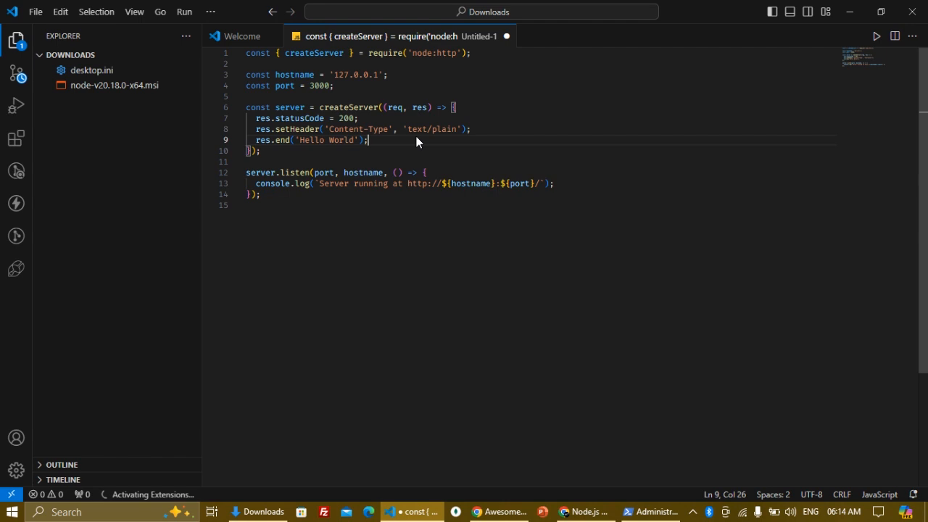
Save the new file as hello.js in the Downloads folder
{"action": "key", "text": "ctrl+s"}
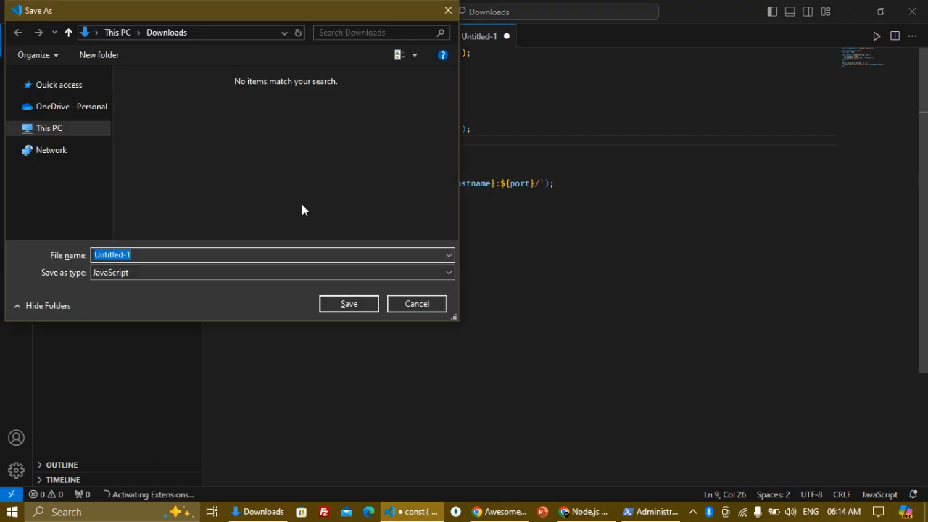
{"action": "left_click", "coordinate": [61, 78]}
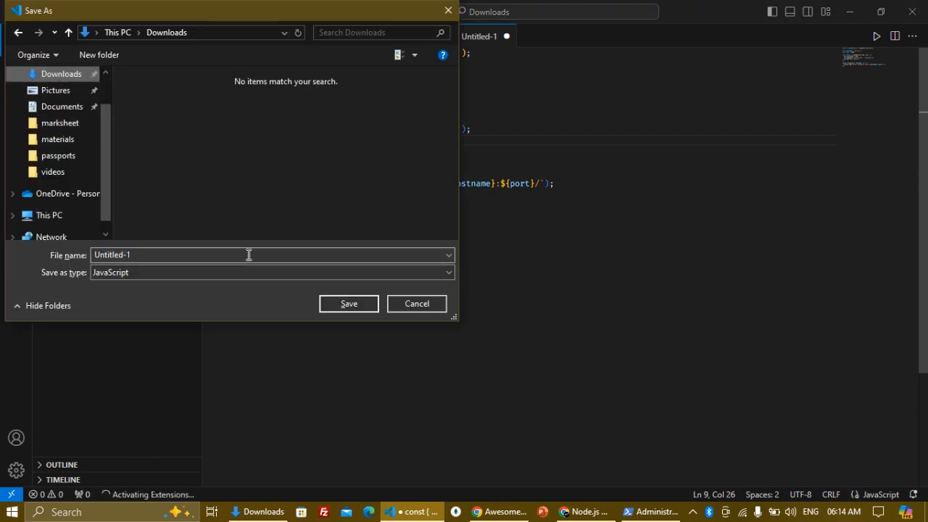
{"action": "double_click", "coordinate": [164, 254]}
{"action": "type", "text": "hello.js"}
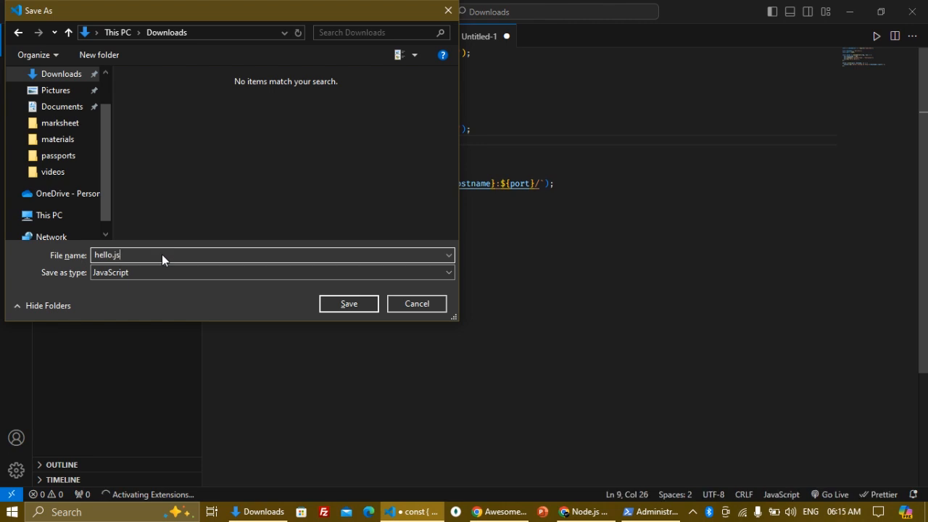
{"action": "left_click", "coordinate": [353, 307]}
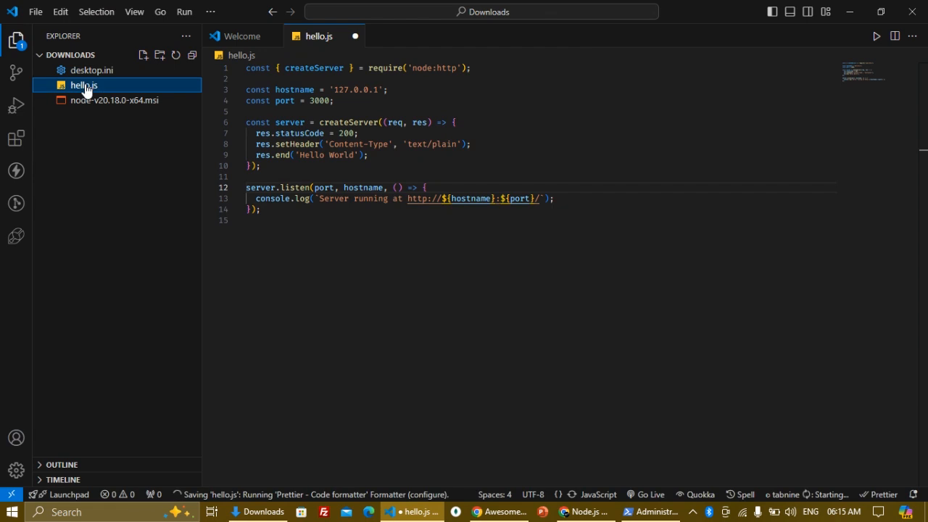
Examine the createServer import on line 1 and the hostname constant on line 3 of hello.js
{"action": "left_click", "coordinate": [424, 110]}
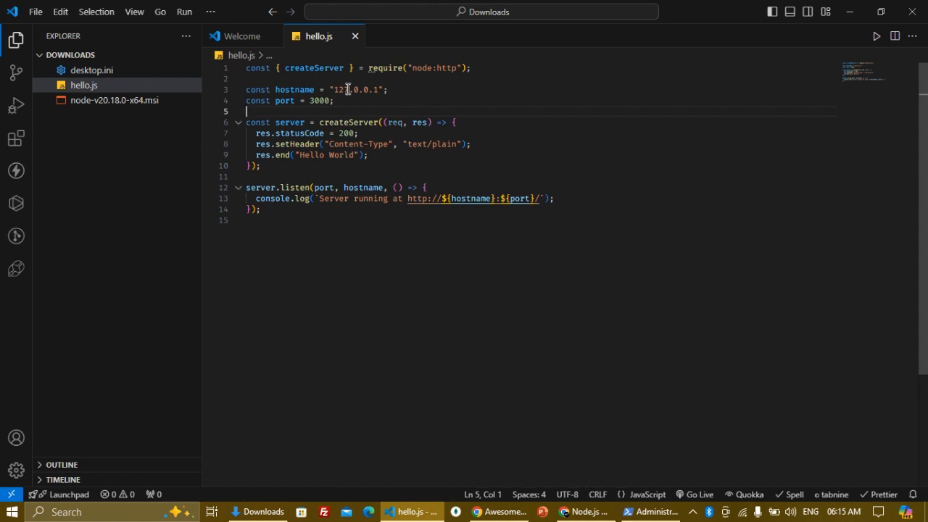
{"action": "left_click_drag", "start_coordinate": [477, 68], "coordinate": [245, 70]}
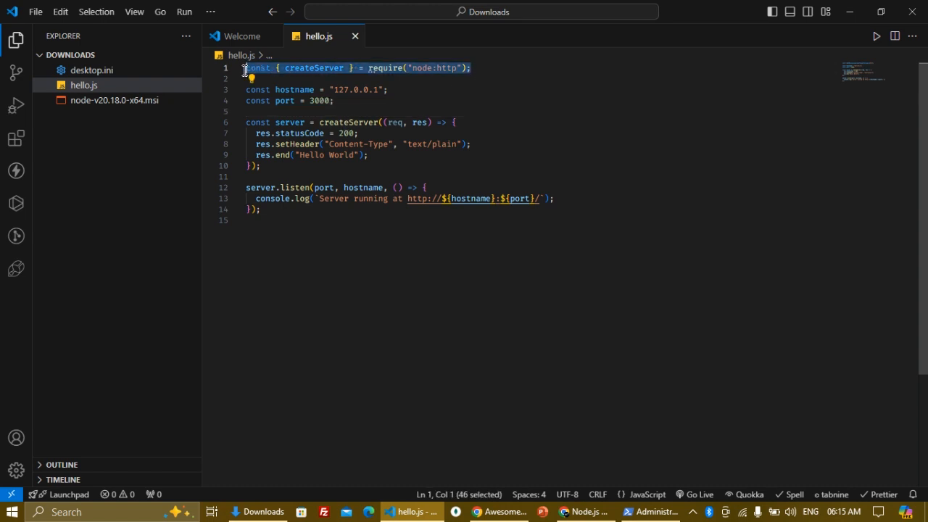
{"action": "double_click", "coordinate": [307, 69]}
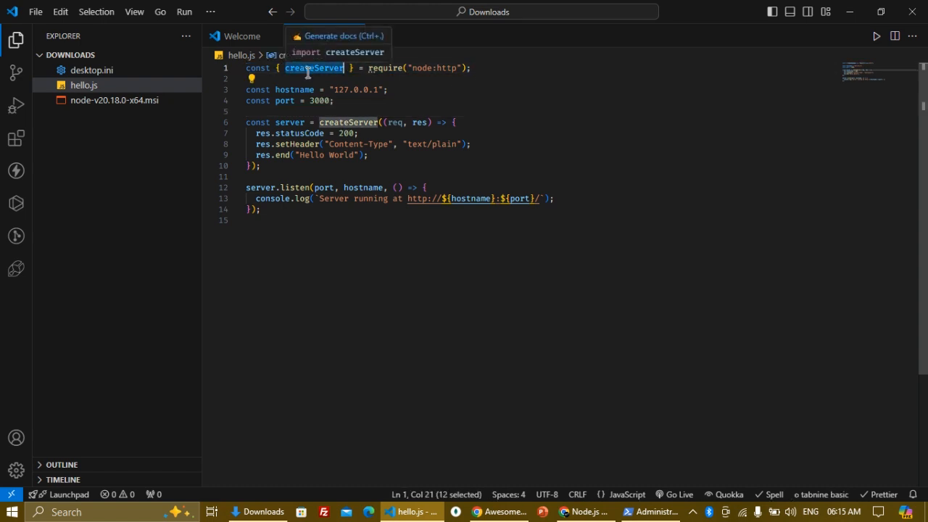
{"action": "double_click", "coordinate": [303, 89]}
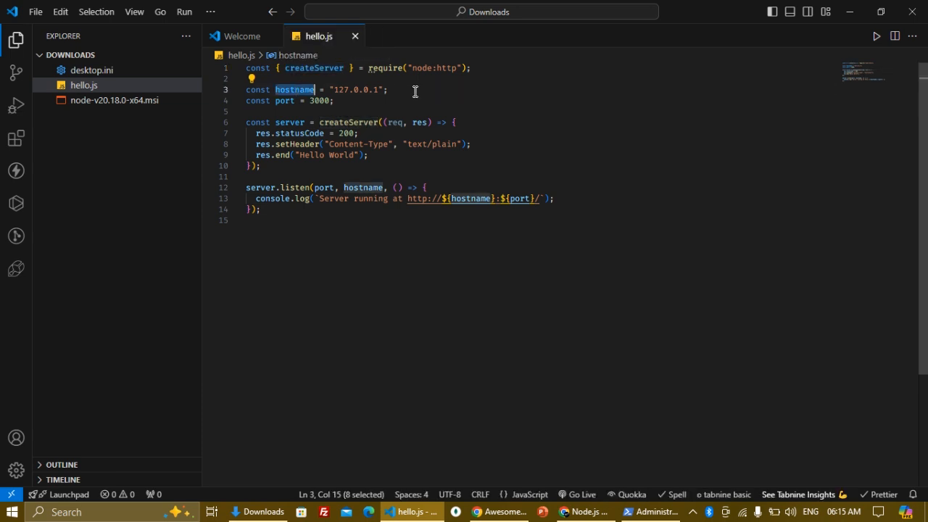
{"action": "left_click_drag", "start_coordinate": [414, 89], "coordinate": [267, 92]}
{"action": "double_click", "coordinate": [339, 92]}
{"action": "left_click", "coordinate": [369, 92]}
Add the comment //localhost at the end of the hostname line in hello.js
{"action": "left_click", "coordinate": [406, 91]}
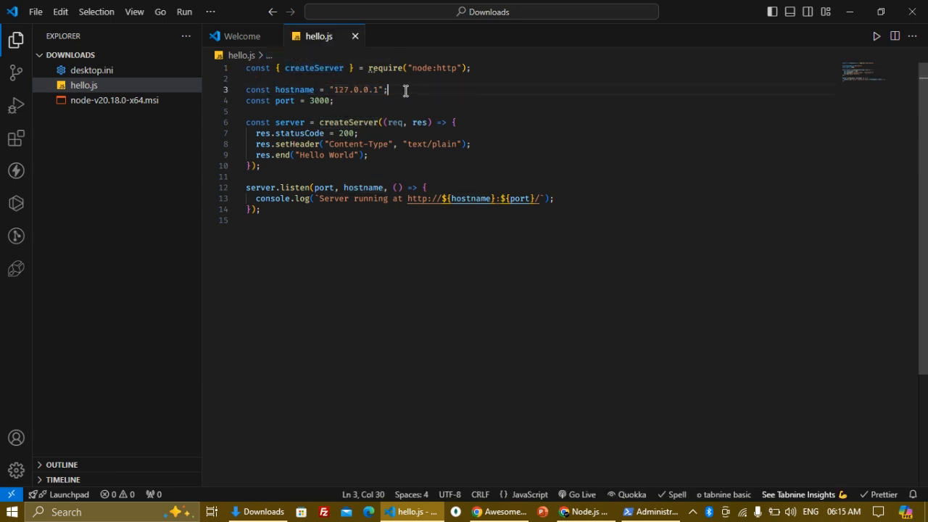
{"action": "type", "text": "// "}
{"action": "type", "text": "ocalohsho"}
{"action": "key", "text": "BackSpace"}
{"action": "key", "text": "BackSpace"}
{"action": "key", "text": "BackSpace"}
{"action": "key", "text": "BackSpace"}
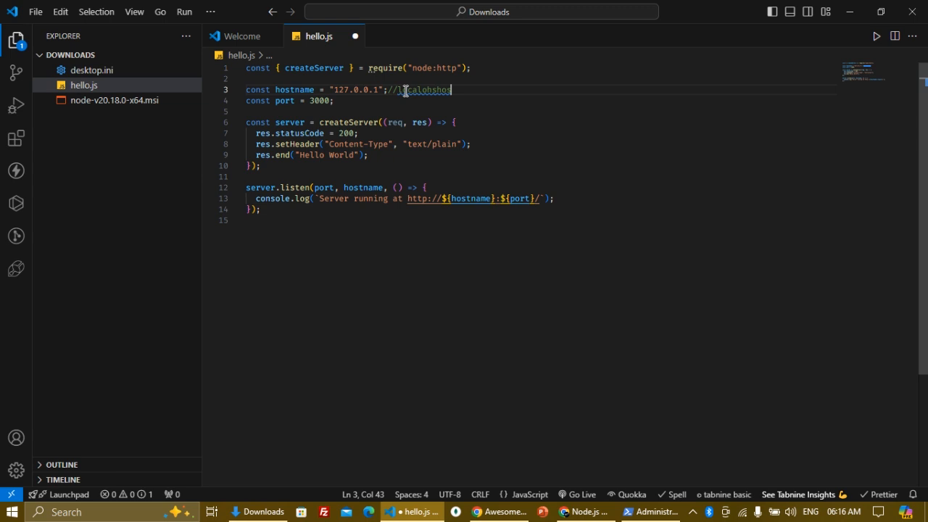
{"action": "key", "text": "BackSpace"}
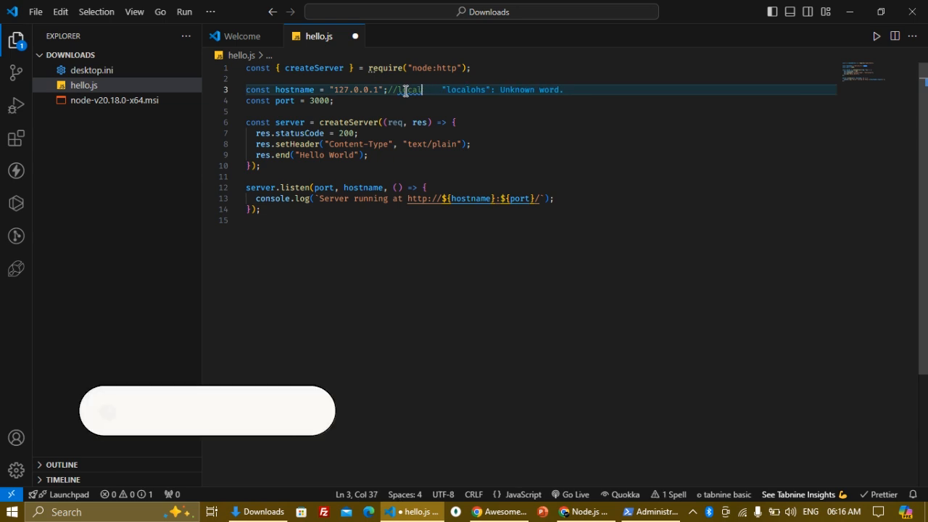
{"action": "type", "text": "host"}
Examine the port constant and the createServer callback, including its status code, Content-Type header and response text
{"action": "double_click", "coordinate": [284, 100]}
{"action": "left_click_drag", "start_coordinate": [344, 101], "coordinate": [246, 100]}
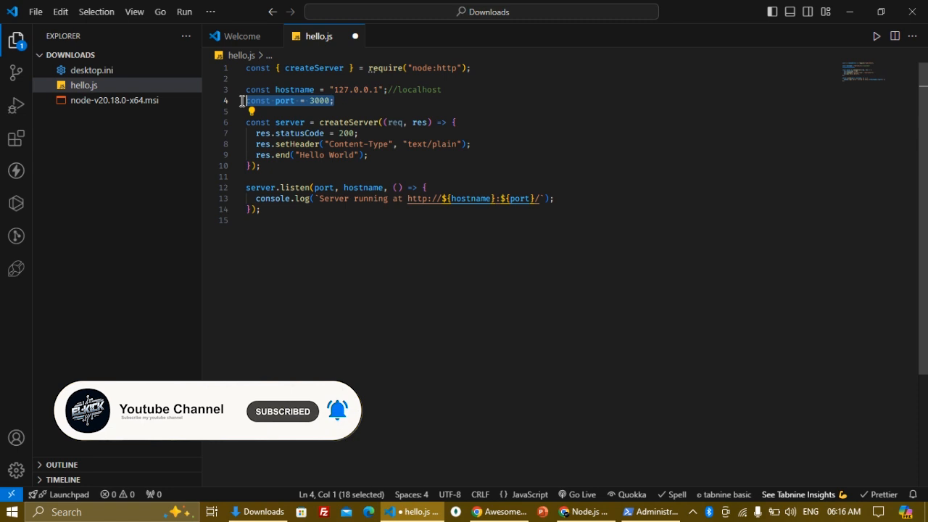
{"action": "left_click_drag", "start_coordinate": [268, 166], "coordinate": [243, 128]}
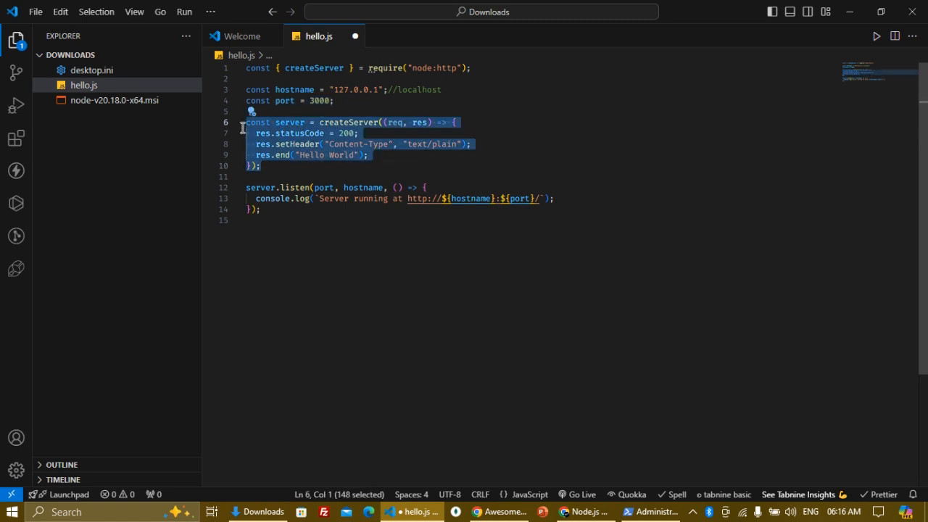
{"action": "double_click", "coordinate": [344, 124]}
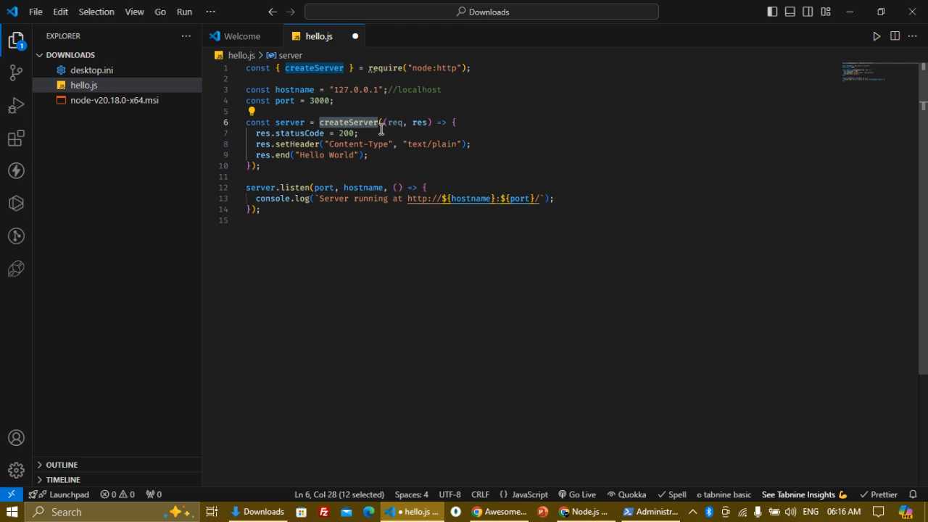
{"action": "left_click_drag", "start_coordinate": [385, 122], "coordinate": [433, 123]}
{"action": "left_click_drag", "start_coordinate": [256, 133], "coordinate": [365, 133]}
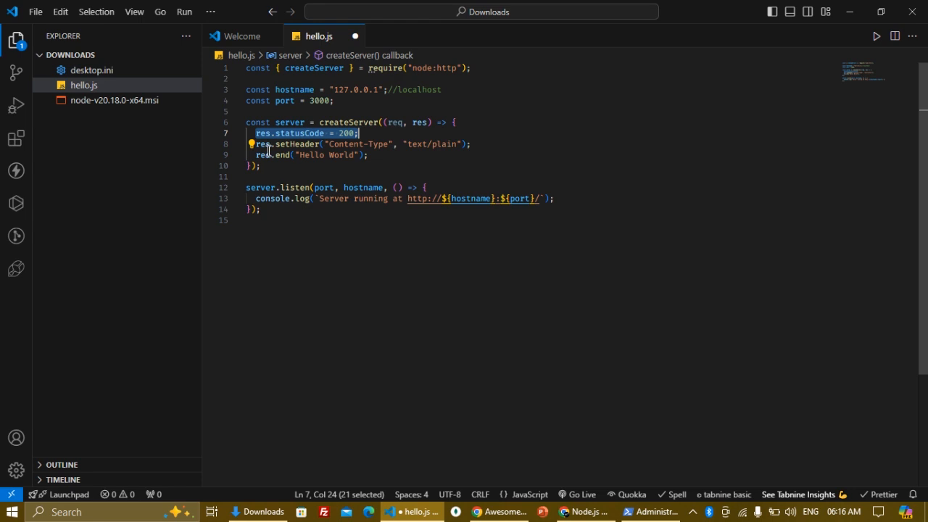
{"action": "left_click_drag", "start_coordinate": [258, 143], "coordinate": [475, 144]}
{"action": "left_click", "coordinate": [365, 144]}
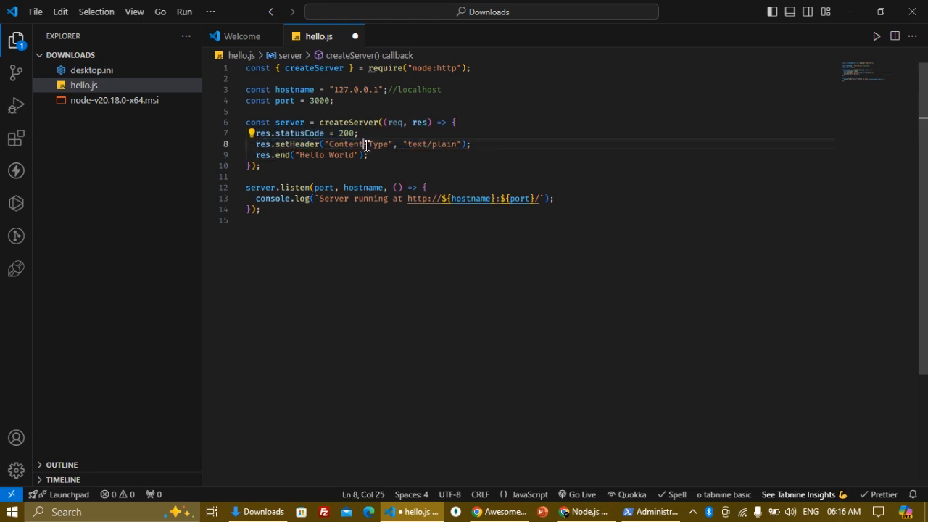
{"action": "left_click_drag", "start_coordinate": [324, 144], "coordinate": [446, 141]}
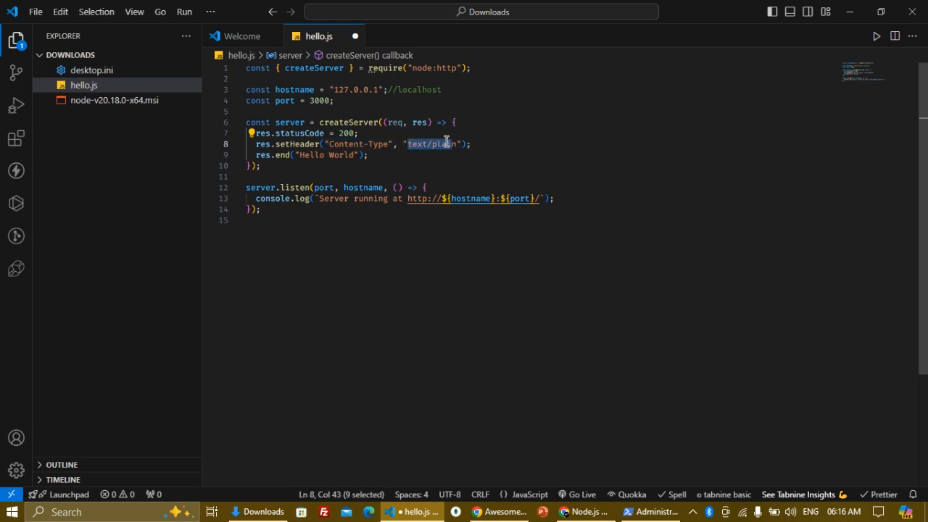
{"action": "double_click", "coordinate": [446, 142]}
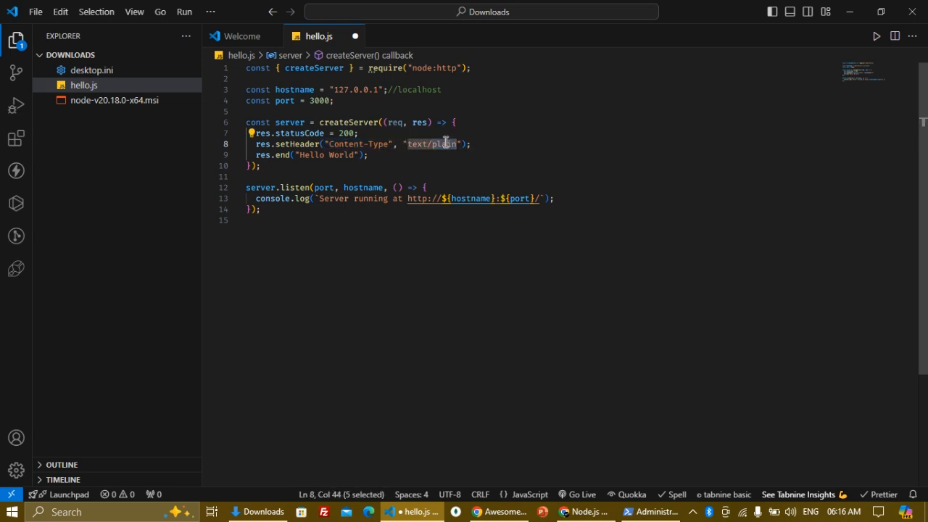
{"action": "left_click_drag", "start_coordinate": [255, 155], "coordinate": [378, 154]}
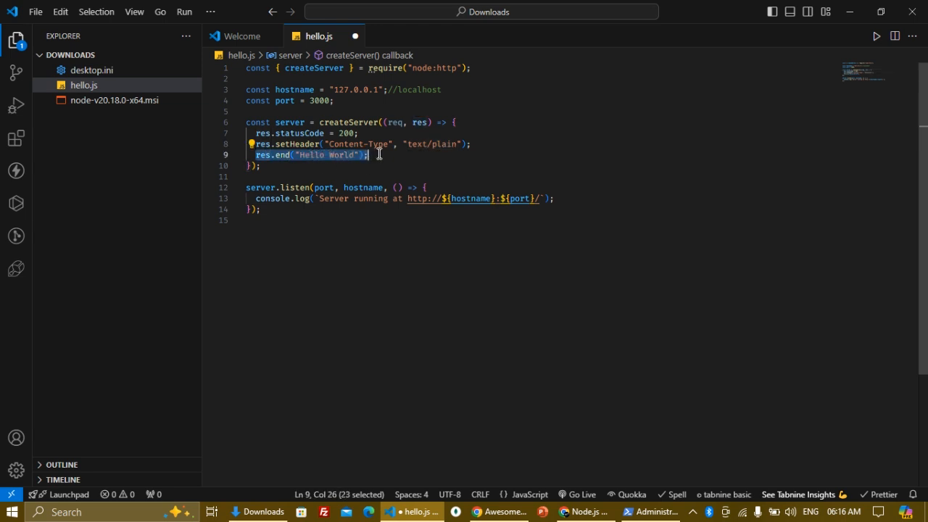
Examine the server.listen call, its port and hostname arguments, and the console.log message inside it
{"action": "left_click_drag", "start_coordinate": [263, 209], "coordinate": [316, 188]}
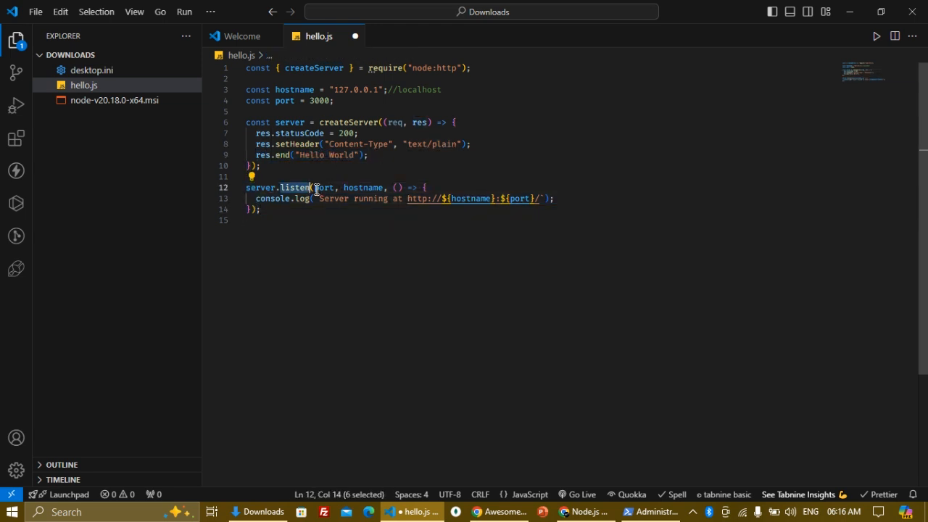
{"action": "double_click", "coordinate": [324, 187]}
{"action": "double_click", "coordinate": [358, 188]}
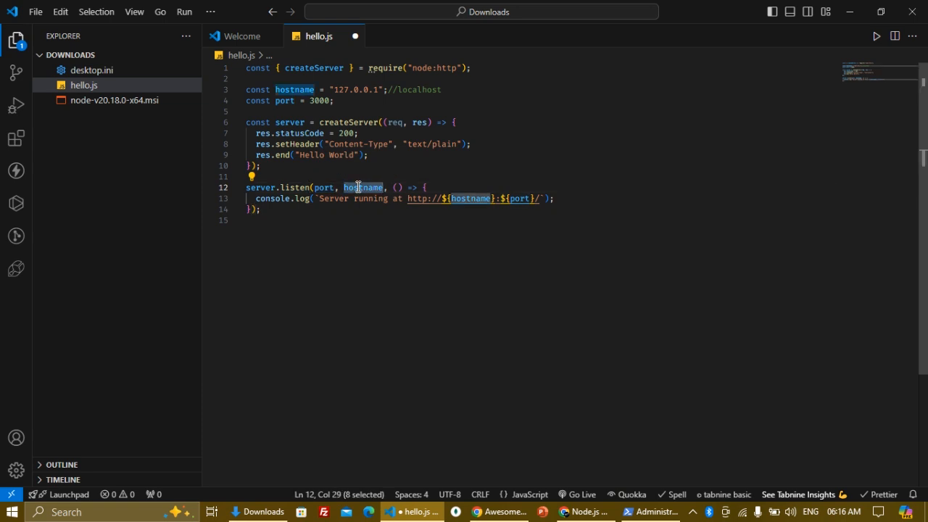
{"action": "left_click", "coordinate": [324, 187]}
{"action": "double_click", "coordinate": [324, 188]}
{"action": "double_click", "coordinate": [357, 196]}
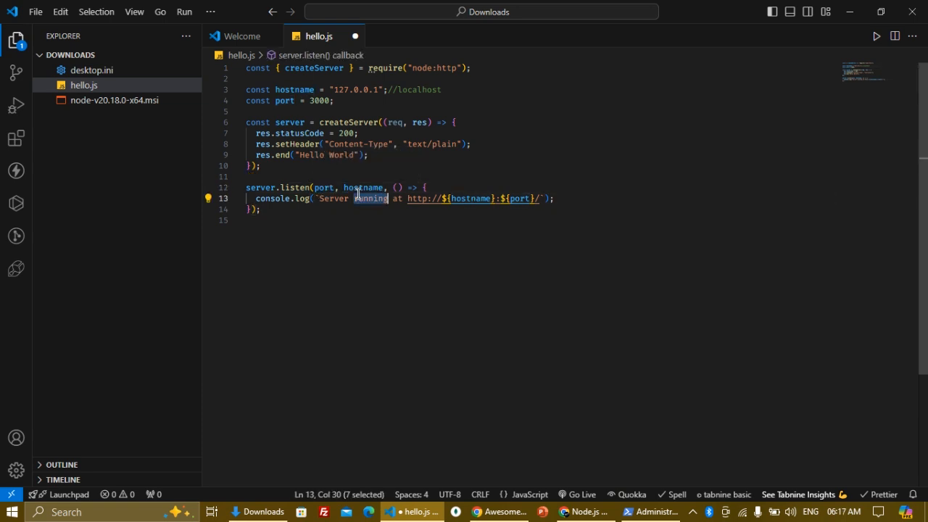
{"action": "double_click", "coordinate": [359, 188]}
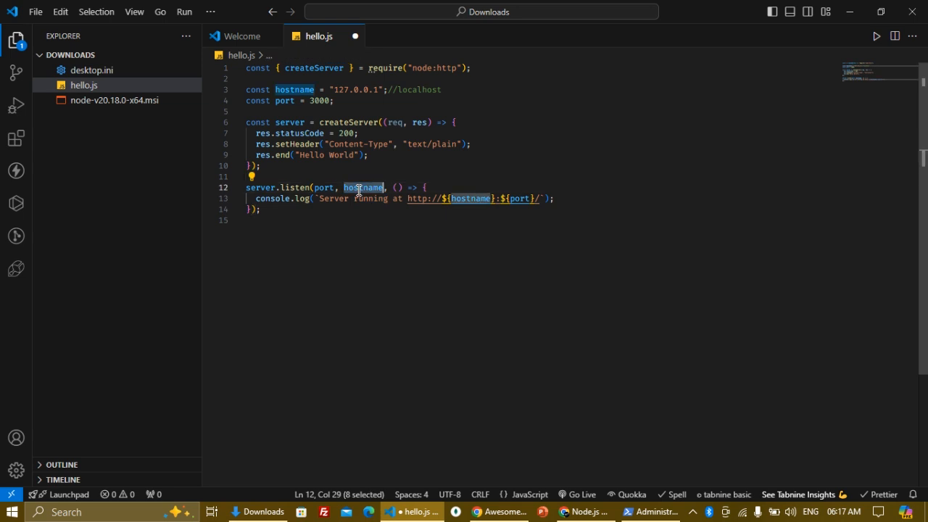
{"action": "mouse_move", "coordinate": [359, 190]}
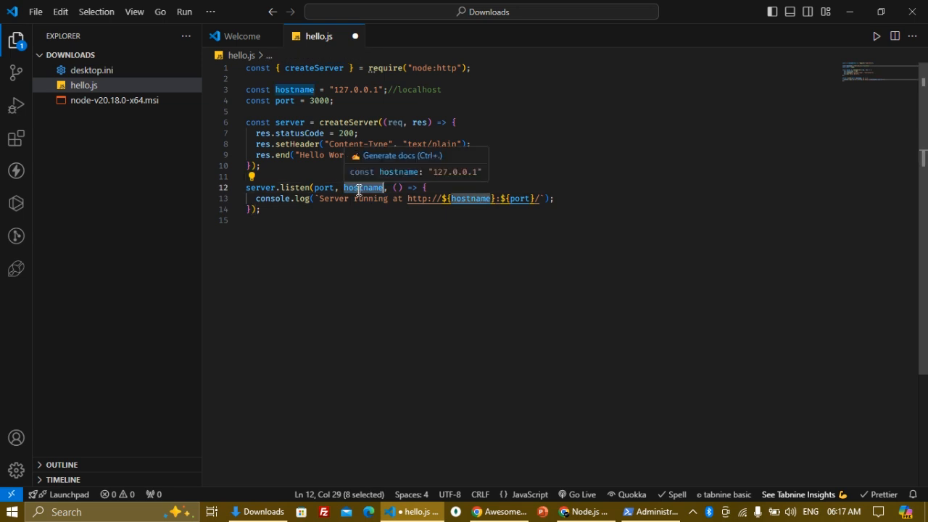
Save hello.js, switch to File Explorer and open a Command Prompt in the Downloads folder, moving its window clear of the files
{"action": "left_click", "coordinate": [380, 301]}
{"action": "key", "text": "ctrl+s"}
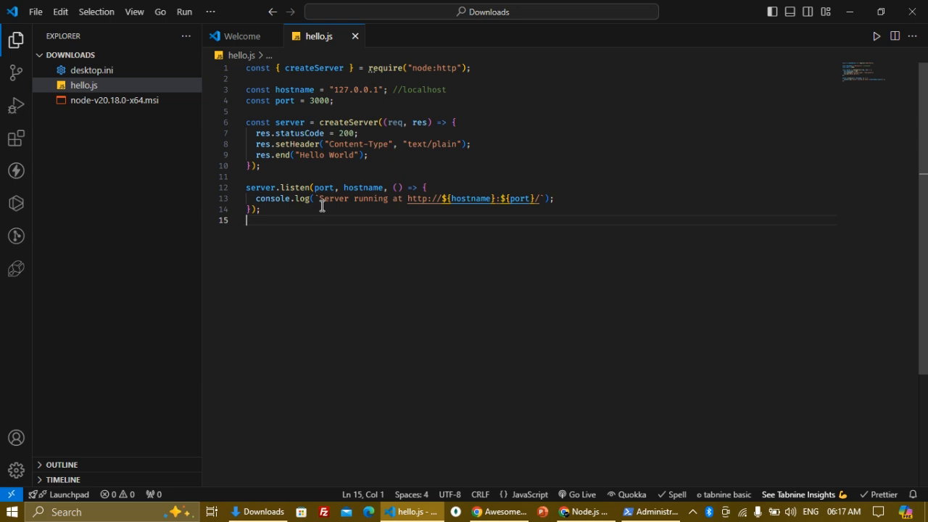
{"action": "left_click", "coordinate": [258, 512]}
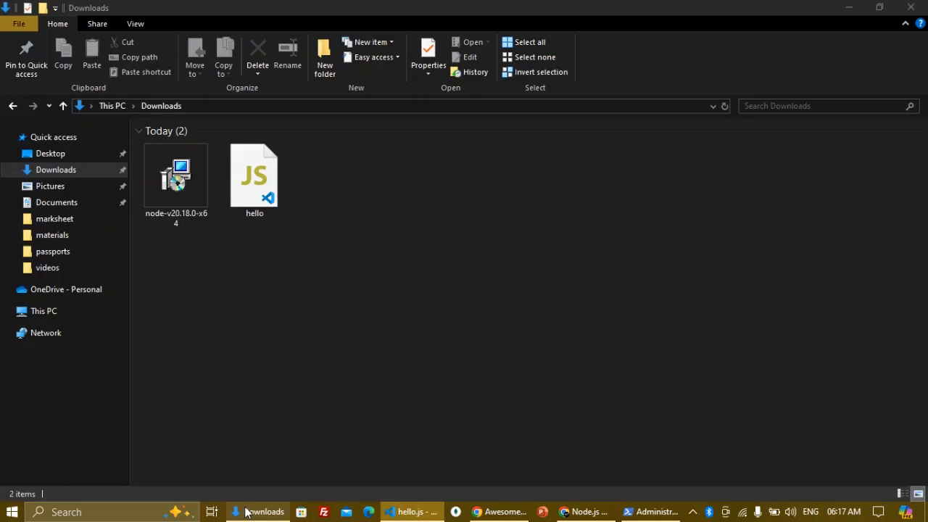
{"action": "left_click", "coordinate": [311, 103]}
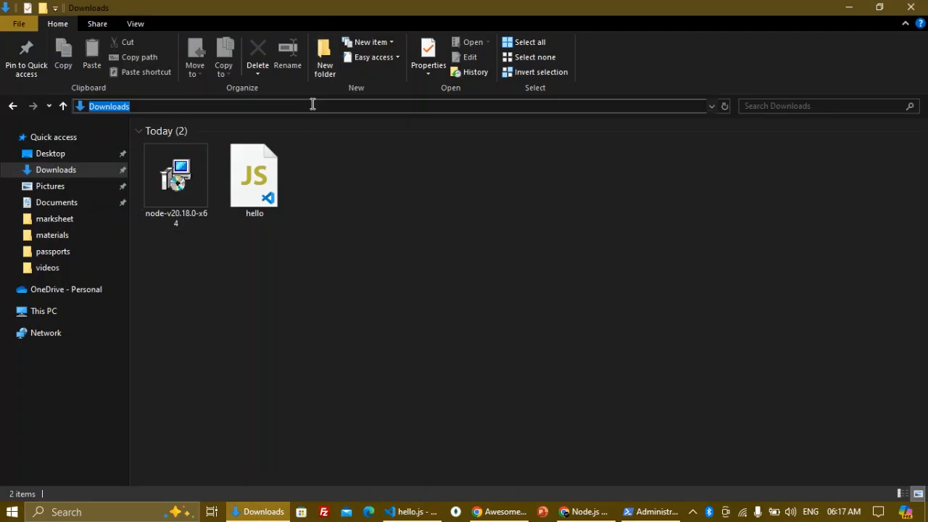
{"action": "type", "text": "cmd"}
{"action": "key", "text": "Return"}
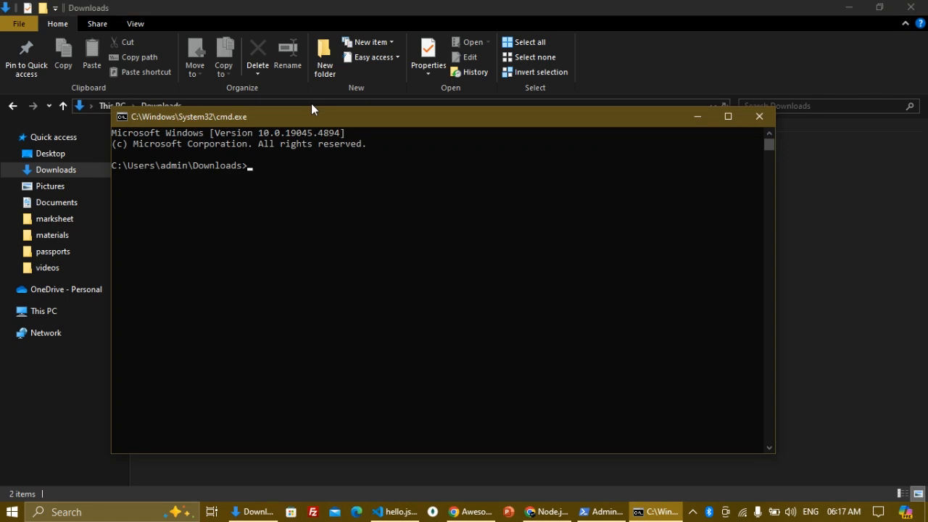
{"action": "left_click_drag", "start_coordinate": [320, 121], "coordinate": [510, 134]}
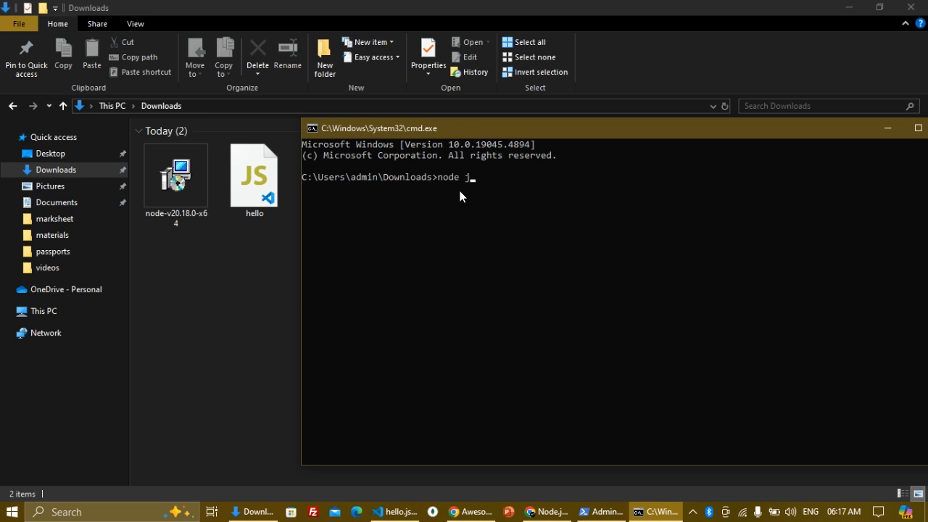
Start the web server by running node hello.js in the Command Prompt, and reposition its window nearer the middle of the display
{"action": "type", "text": "lo.js"}
{"action": "key", "text": "Return"}
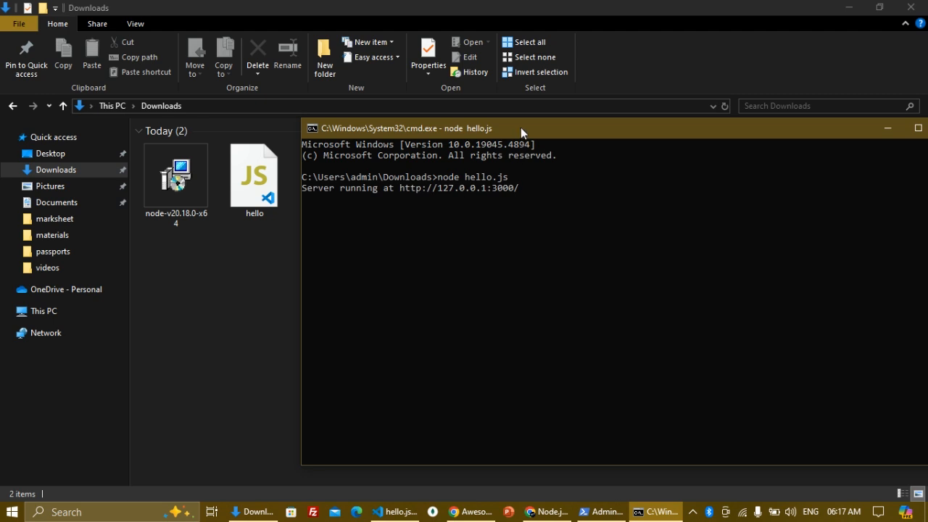
{"action": "left_click_drag", "start_coordinate": [521, 127], "coordinate": [386, 115]}
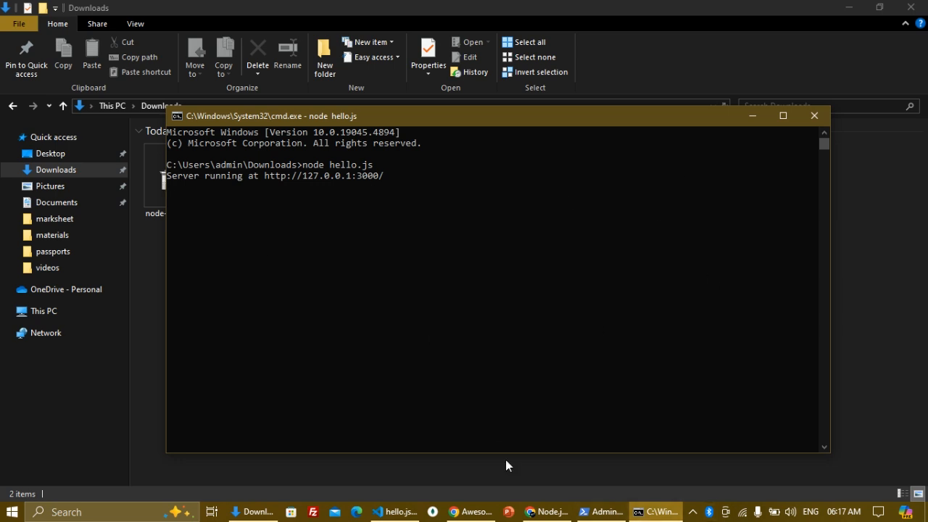
Switch to Chrome, open 127.0.0.1:3000 in a new tab and check the response text served by the page
{"action": "left_click", "coordinate": [549, 512]}
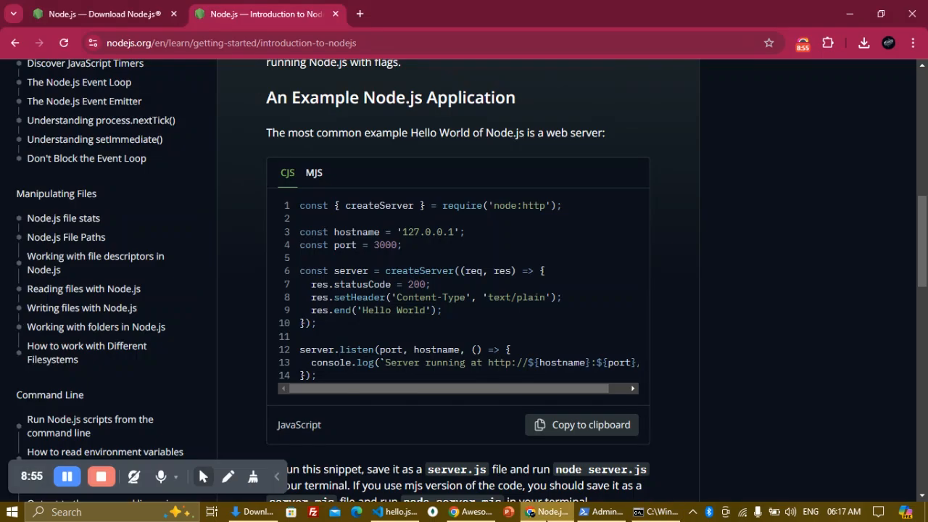
{"action": "left_click", "coordinate": [363, 14]}
{"action": "type", "text": "localhost:3000"}
{"action": "key", "text": "ctrl+a"}
{"action": "type", "text": "17"}
{"action": "key", "text": "BackSpace"}
{"action": "type", "text": "27.0.0.1:3000"}
{"action": "key", "text": "Return"}
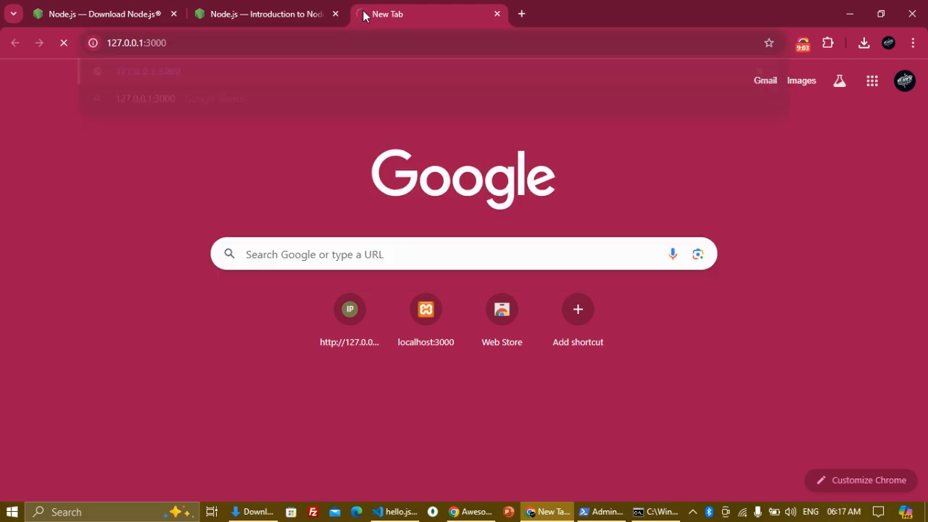
{"action": "left_click_drag", "start_coordinate": [13, 102], "coordinate": [199, 105]}
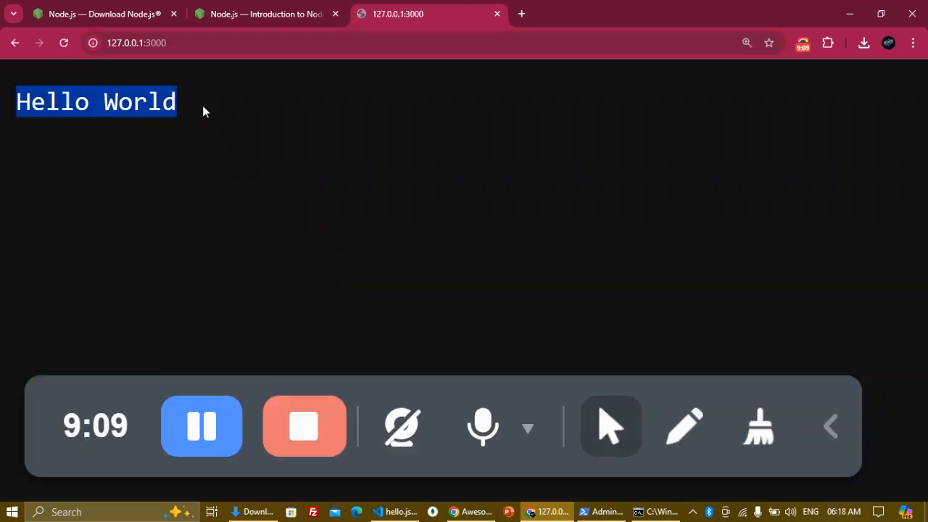
{"action": "left_click", "coordinate": [200, 97]}
Load the same server through localhost:3000 in the current browser tab
{"action": "left_click", "coordinate": [145, 43]}
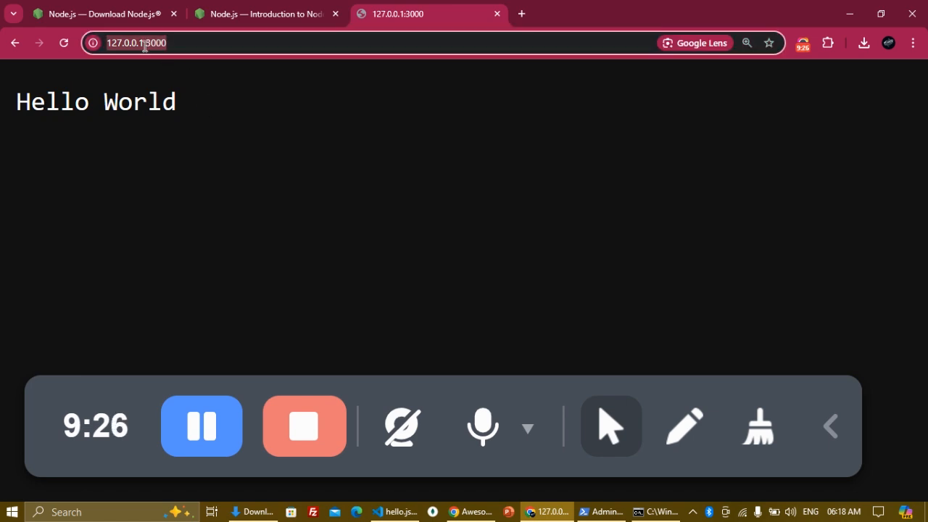
{"action": "type", "text": "localhost:3000"}
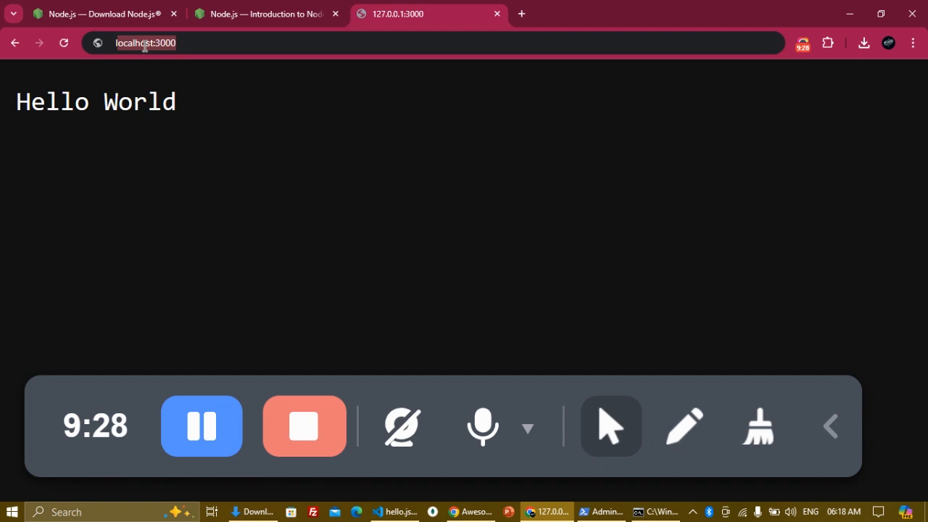
{"action": "key", "text": "Return"}
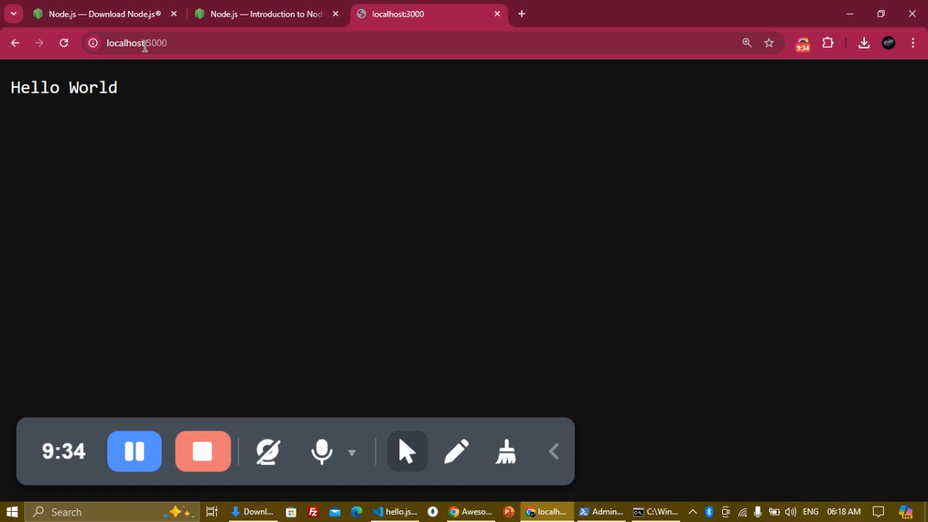
Switch to VS Code, change the res.end response text in hello.js to "Hello Elkick!" and save the file
{"action": "left_click", "coordinate": [402, 512]}
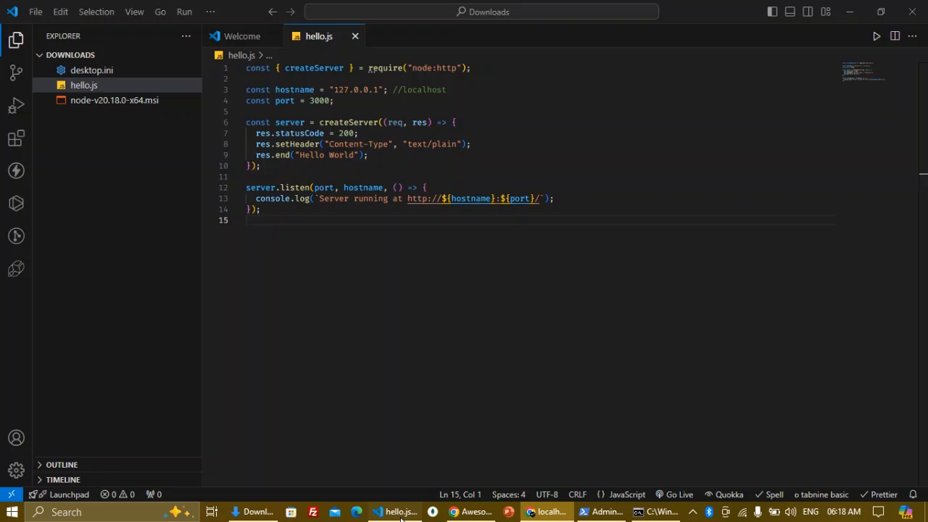
{"action": "double_click", "coordinate": [338, 155]}
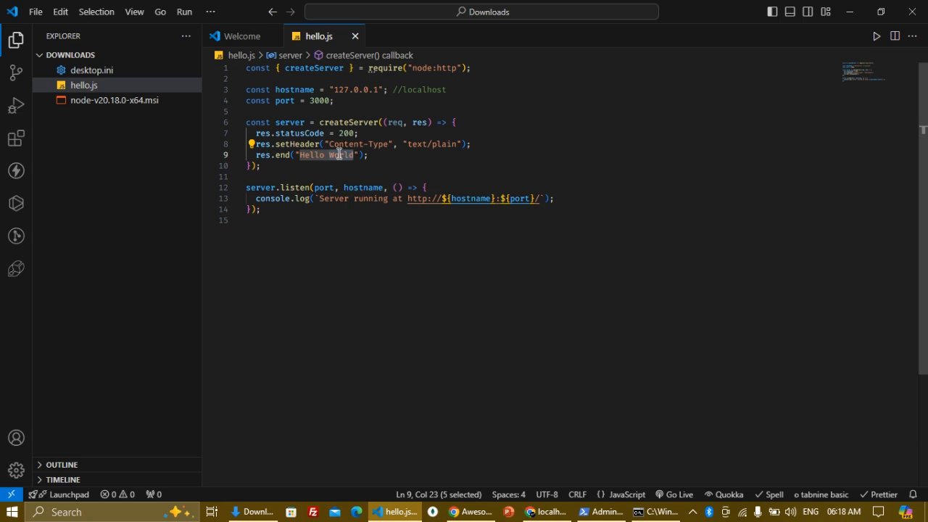
{"action": "type", "text": "E"}
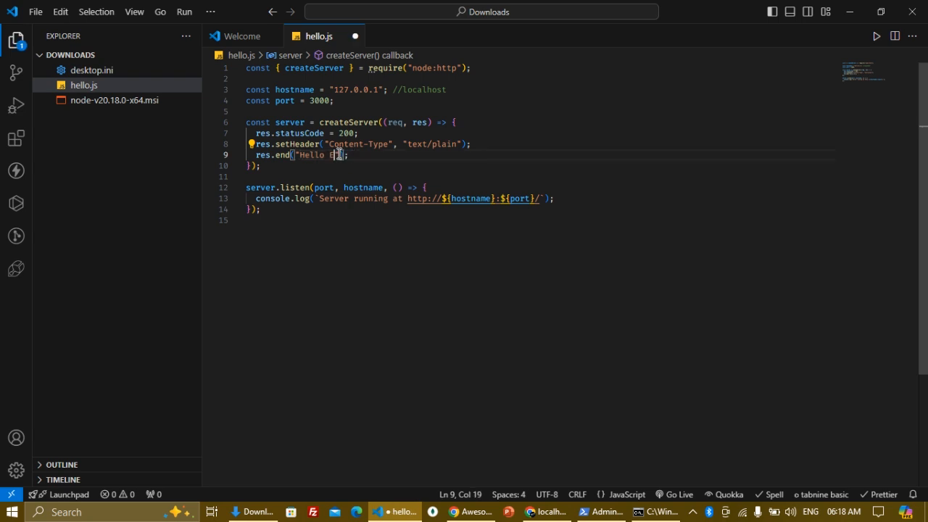
{"action": "type", "text": "lrick!"}
{"action": "key", "text": "ctrl+s"}
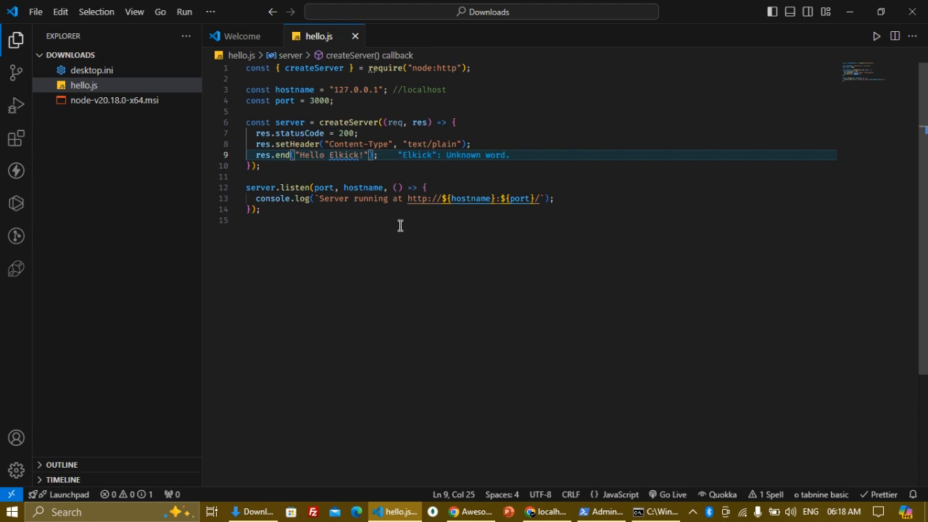
{"action": "left_click", "coordinate": [401, 227]}
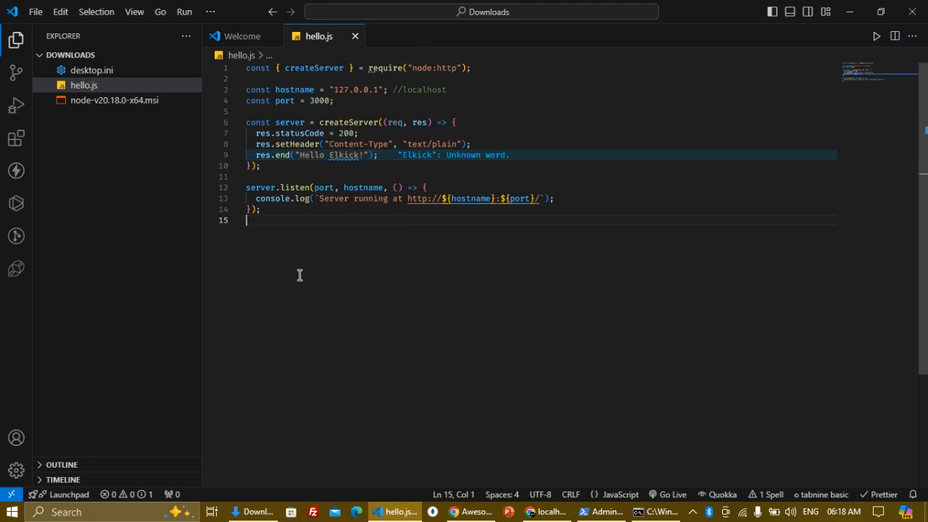
Return to the Command Prompt, stop the running server and restart it with node hello.js
{"action": "left_click", "coordinate": [653, 513]}
{"action": "left_click", "coordinate": [420, 299]}
{"action": "key", "text": "ctrl+c"}
{"action": "key", "text": "ctrl+c"}
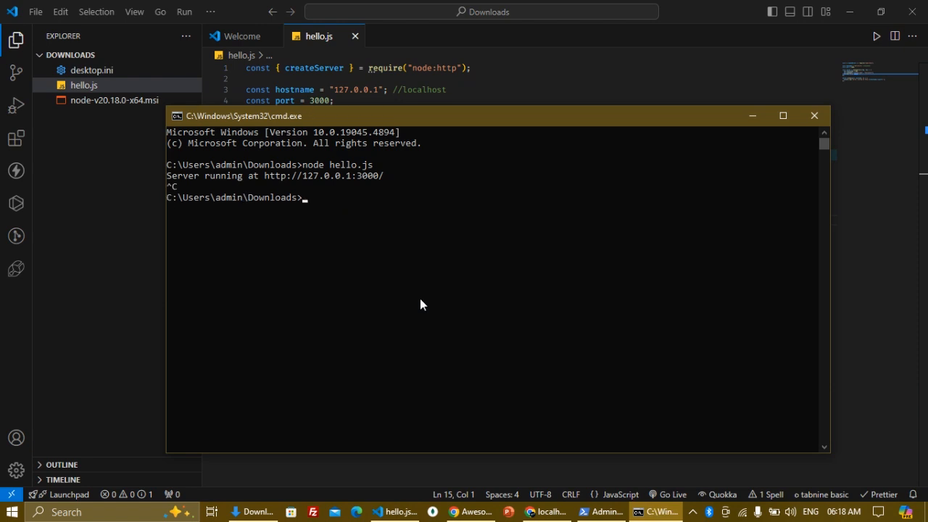
{"action": "key", "text": "Up"}
{"action": "key", "text": "Return"}
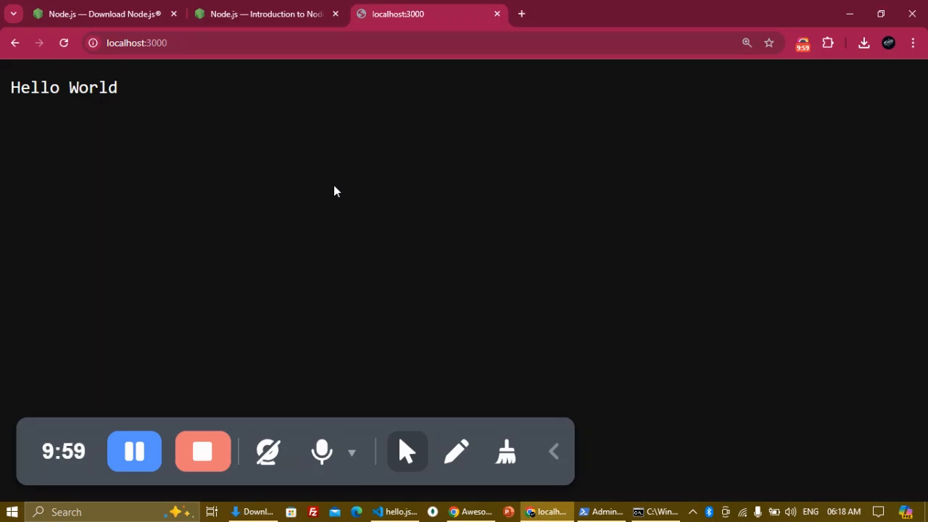
Reload localhost:3000 in Chrome, check the response text, and minimize the browser to return to the code in VS Code
{"action": "left_click", "coordinate": [64, 43]}
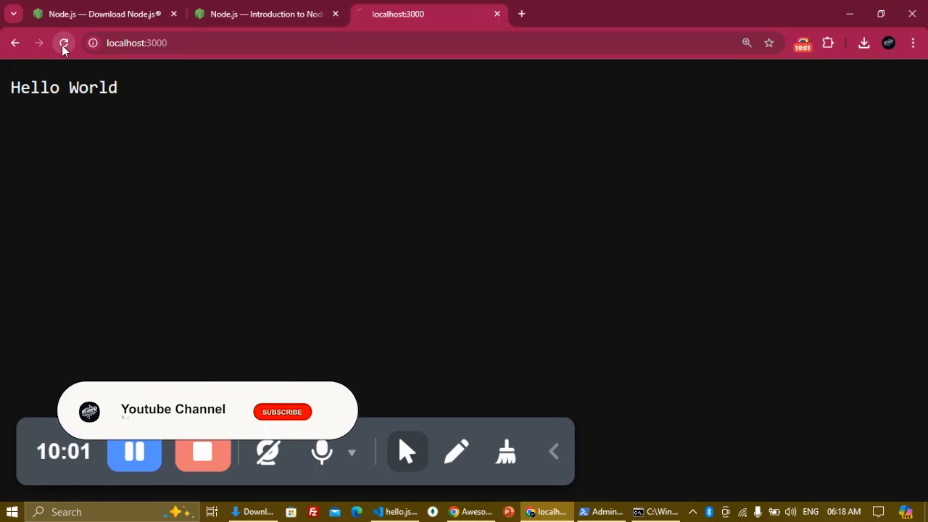
{"action": "left_click_drag", "start_coordinate": [138, 88], "coordinate": [9, 92]}
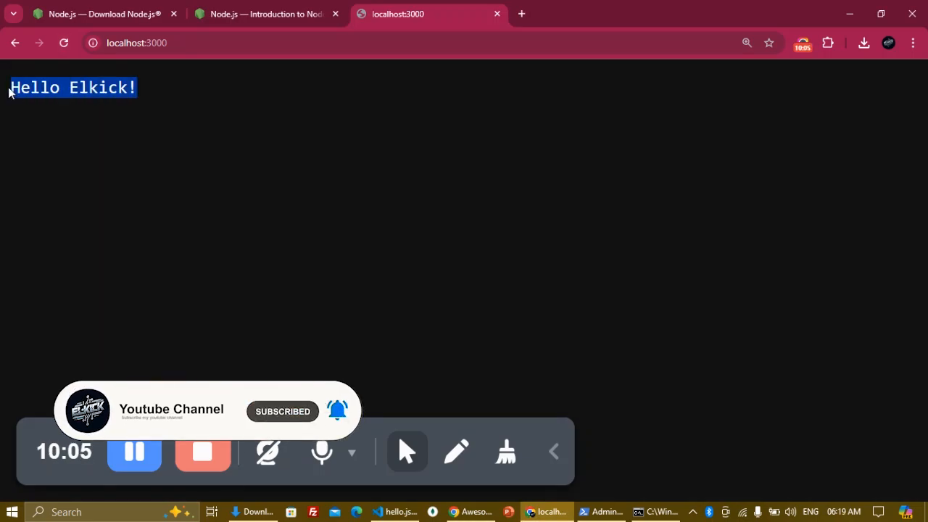
{"action": "left_click", "coordinate": [845, 13]}
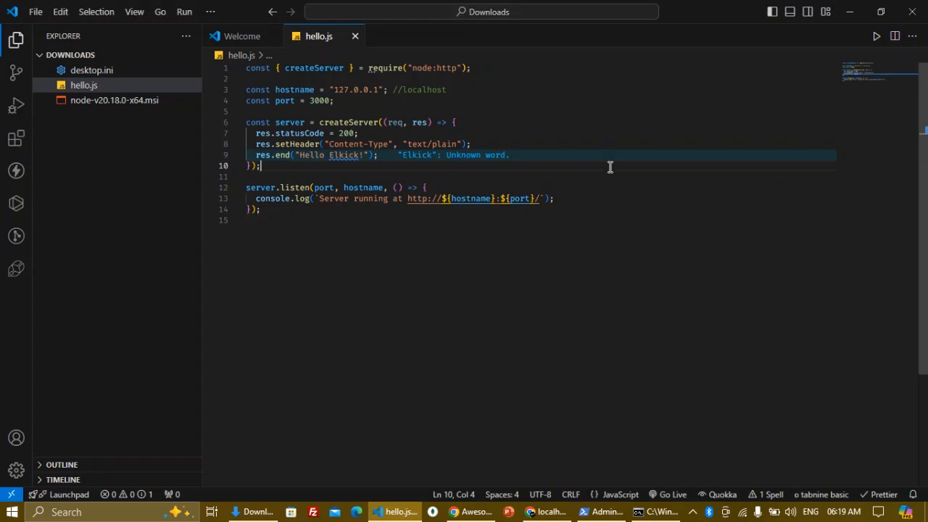